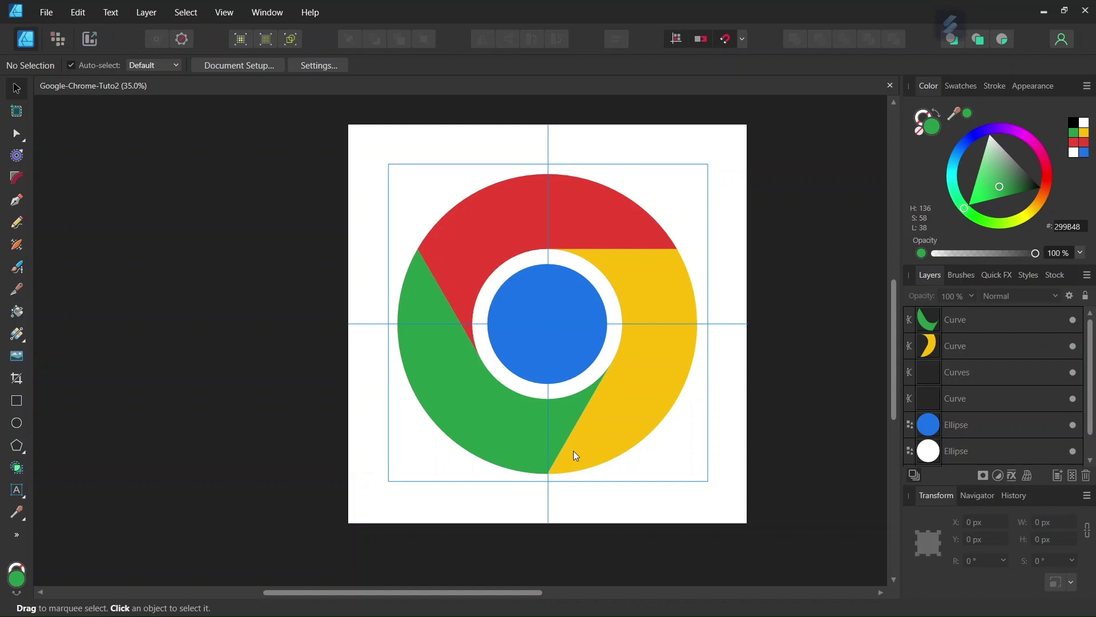
# - Create a new document in pixel units, 2000 px wide by 2000 px tall
pyautogui.click(48, 17)
pyautogui.click(53, 44)
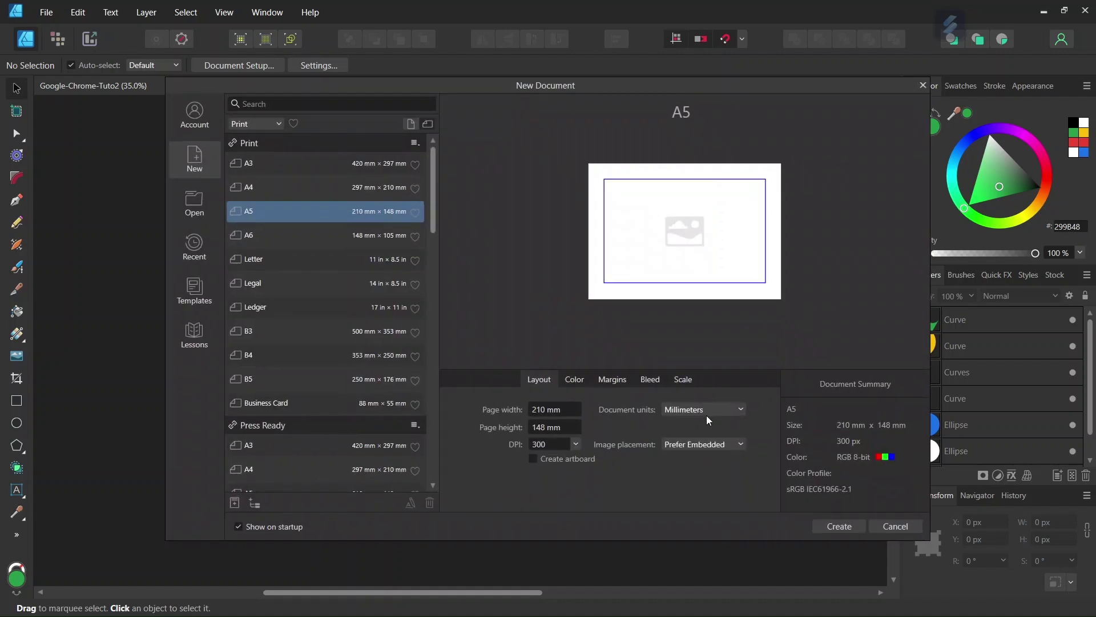
pyautogui.click(701, 409)
pyautogui.click(676, 421)
pyautogui.click(552, 411)
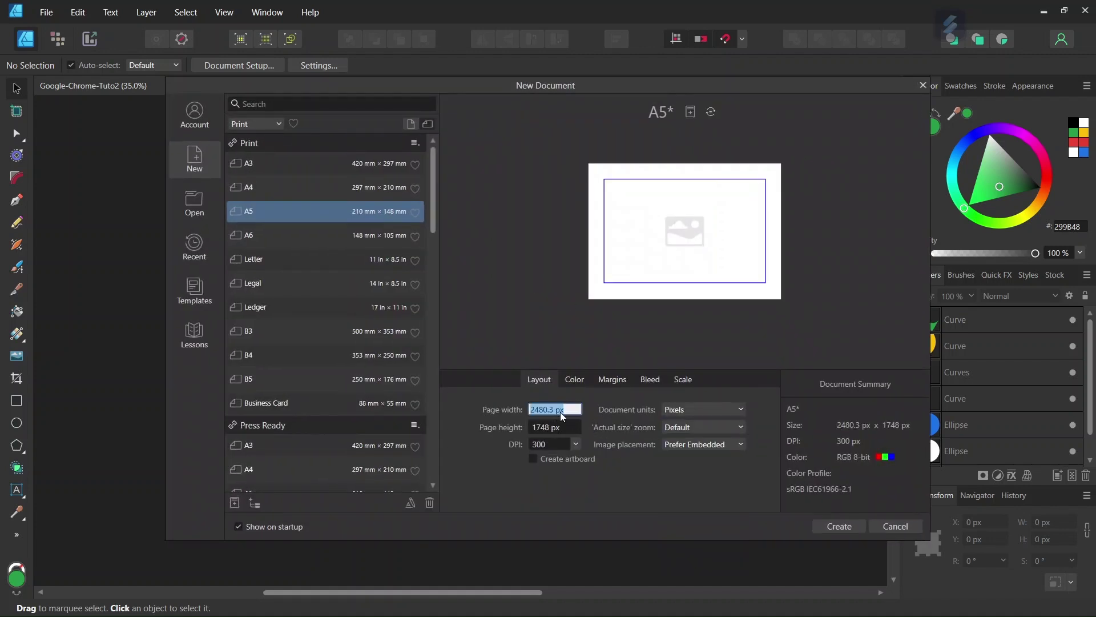
pyautogui.write('2000')
pyautogui.press('Return')
pyautogui.write('2000')
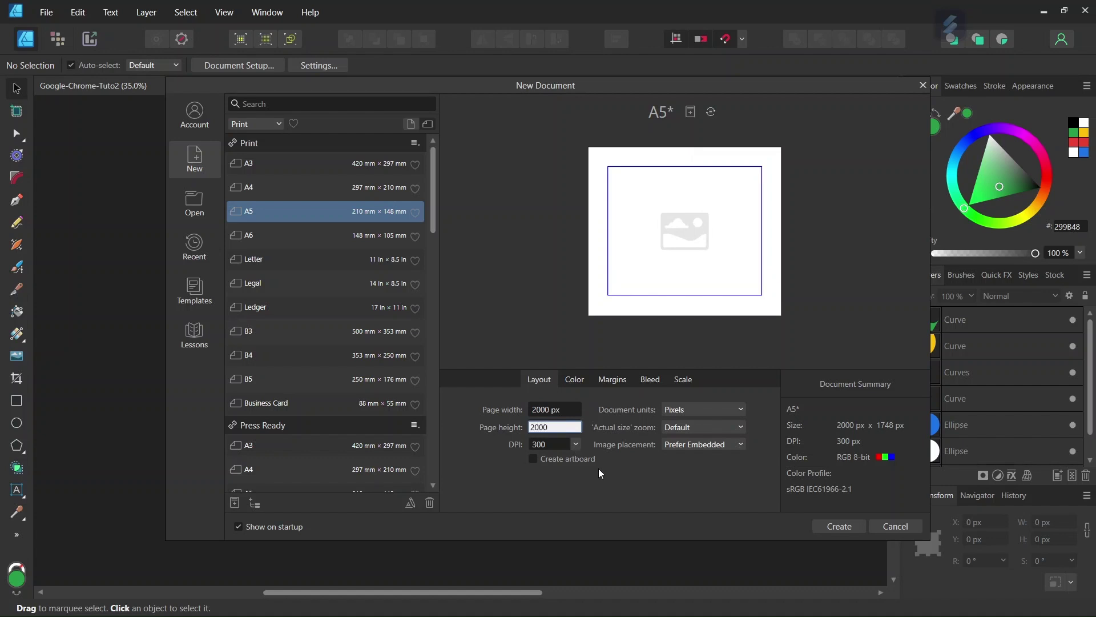
pyautogui.click(839, 526)
# - Add horizontal and vertical guides at 1000 px, then view the reference Chrome logo document
pyautogui.click(224, 12)
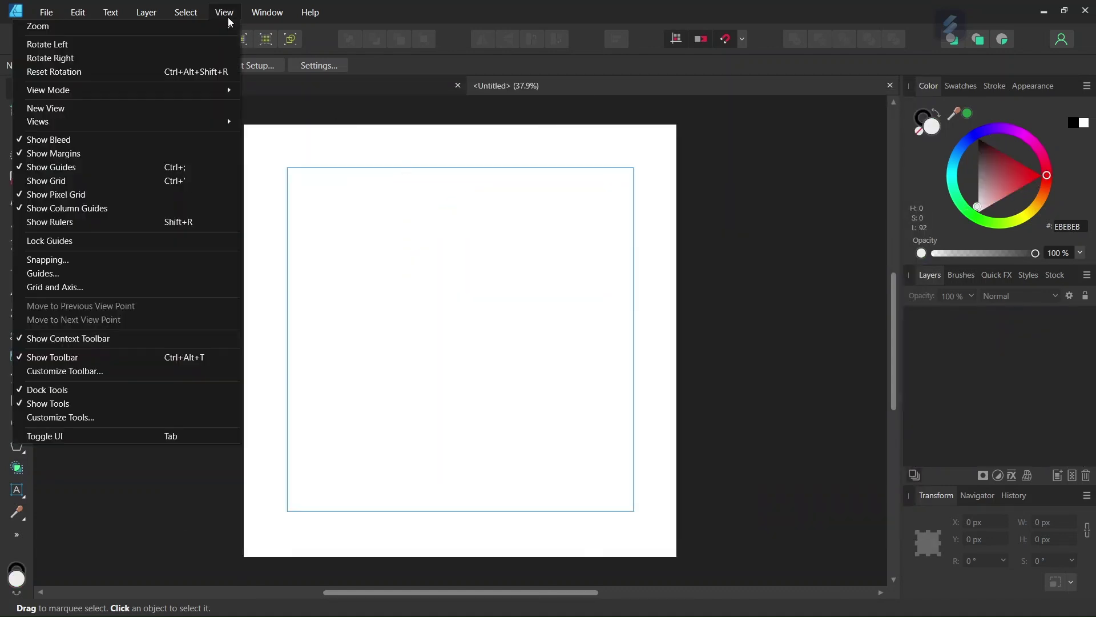
pyautogui.click(149, 274)
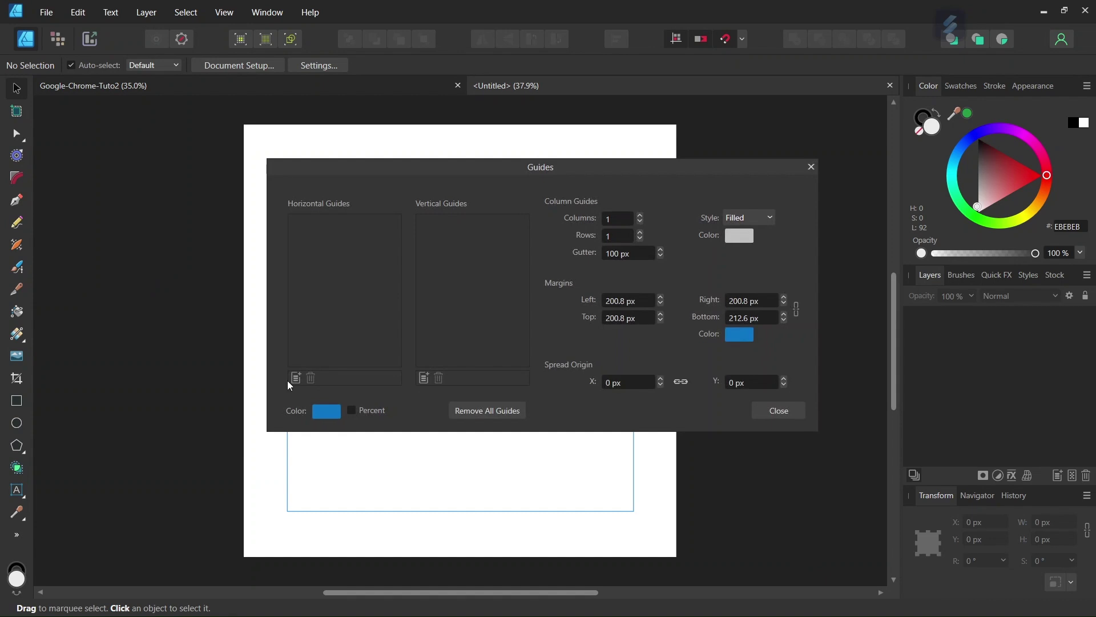
pyautogui.click(295, 377)
pyautogui.click(423, 377)
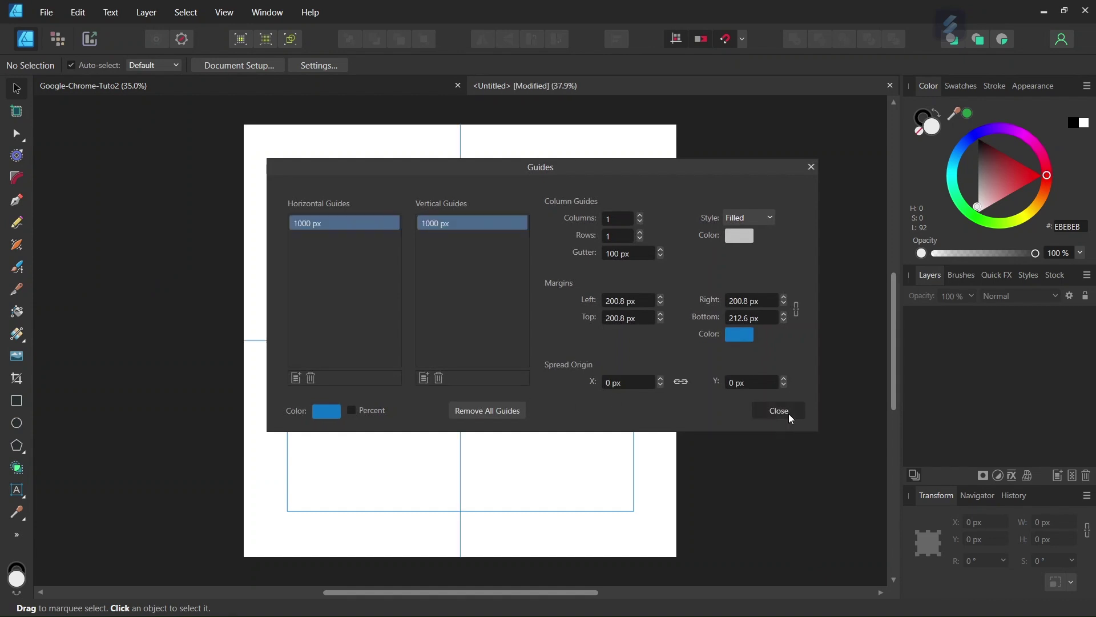
pyautogui.click(786, 412)
pyautogui.click(741, 40)
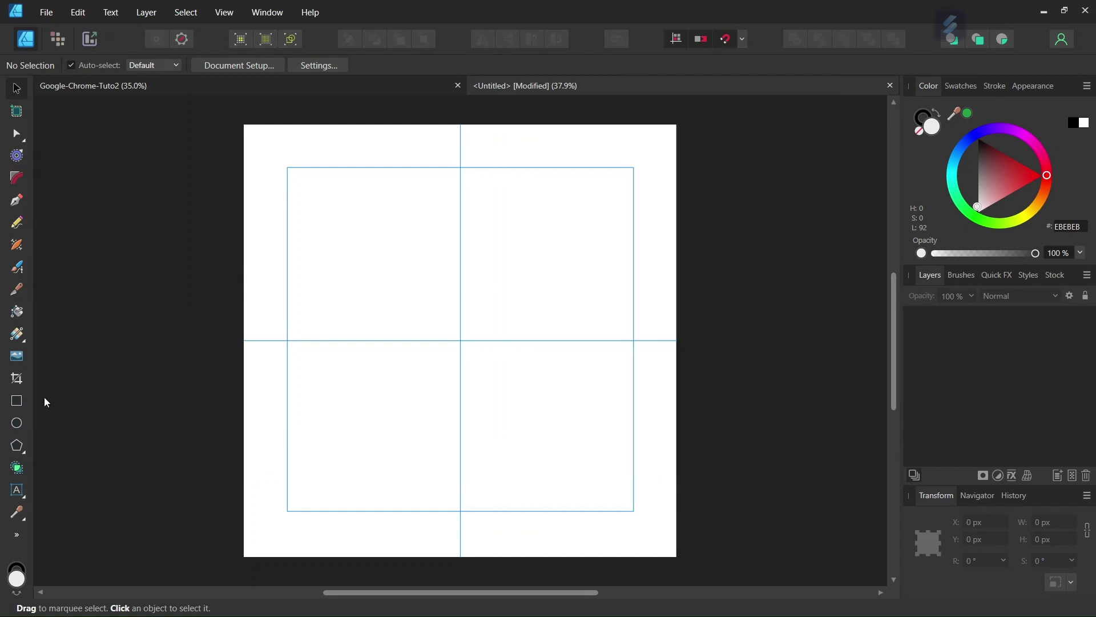
pyautogui.click(141, 86)
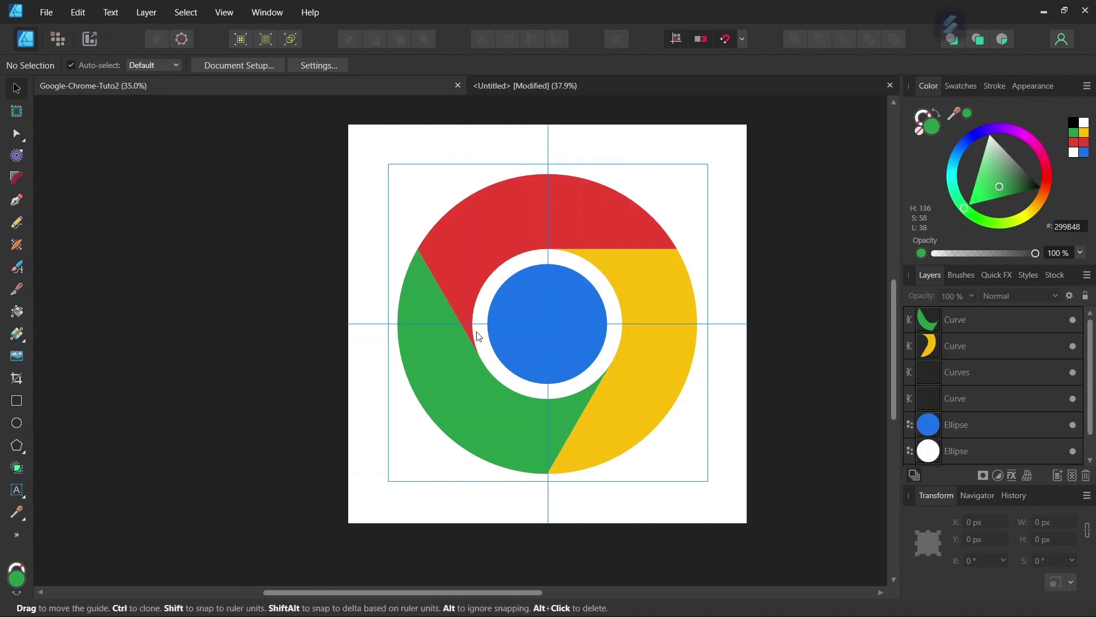
# - In the Untitled document, pick the Ellipse Tool with no stroke and a blue 1A73E8 fill
pyautogui.click(580, 85)
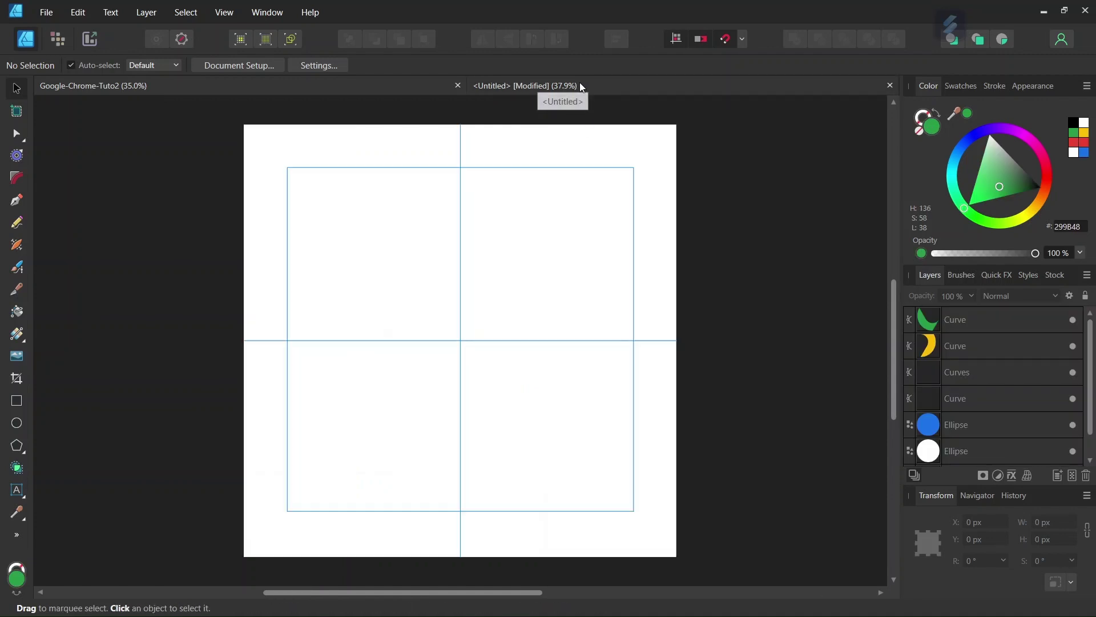
pyautogui.click(16, 424)
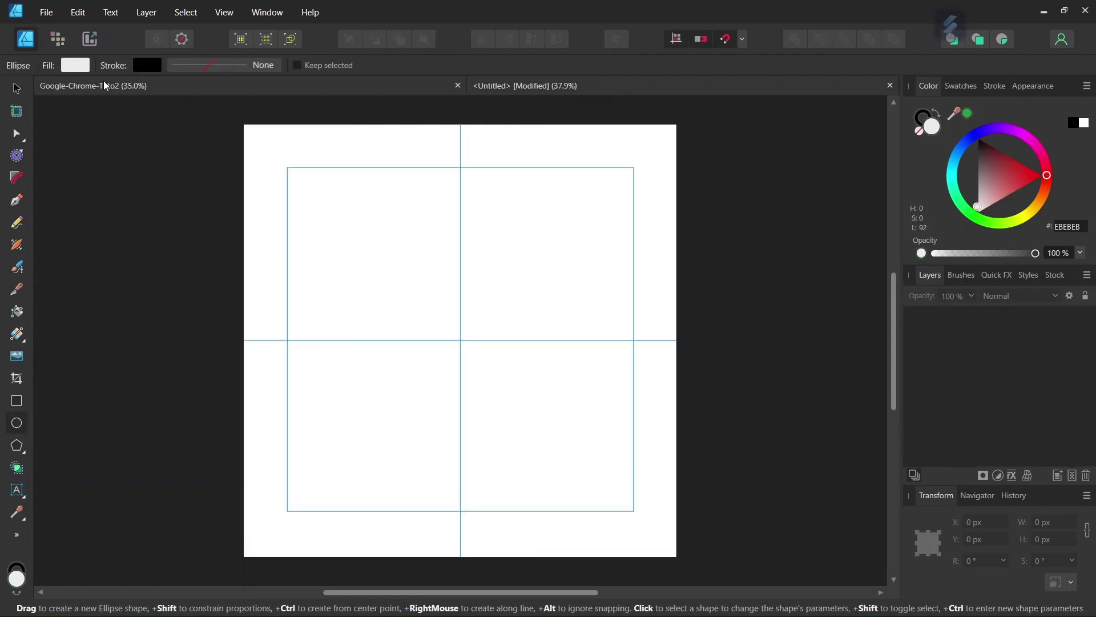
pyautogui.click(147, 65)
pyautogui.click(249, 91)
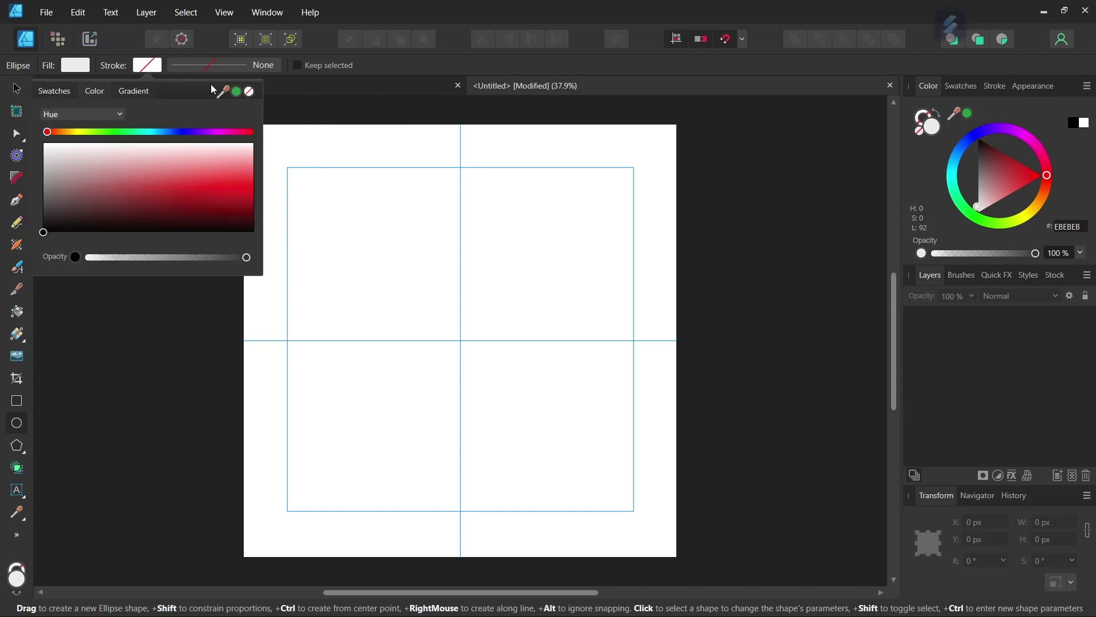
pyautogui.click(81, 67)
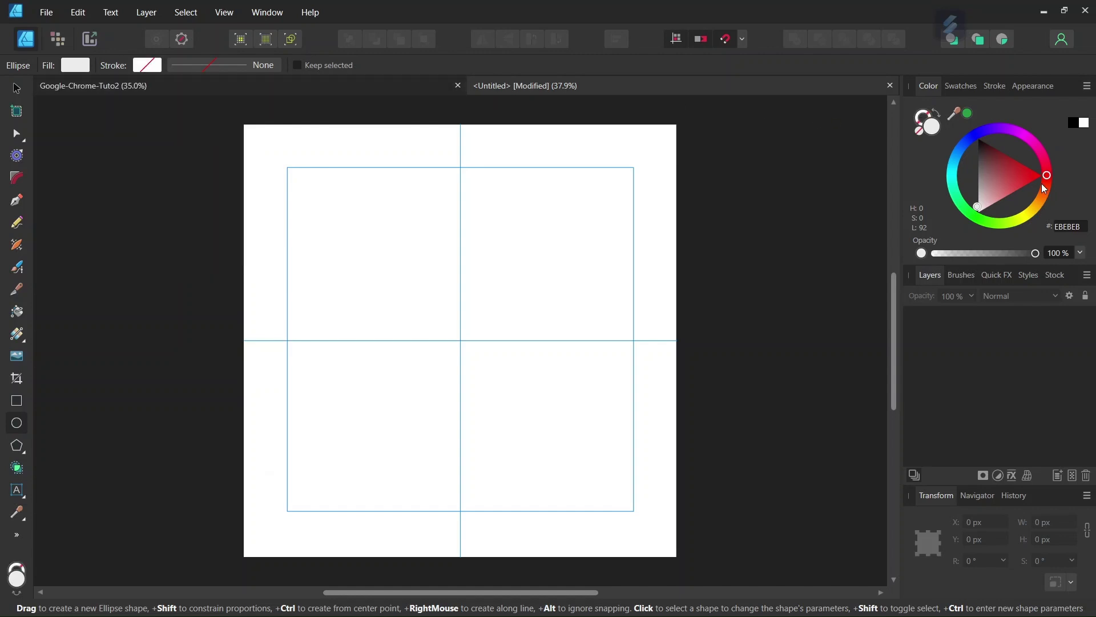
pyautogui.click(1060, 227)
pyautogui.write('1A73E8')
pyautogui.press('Return')
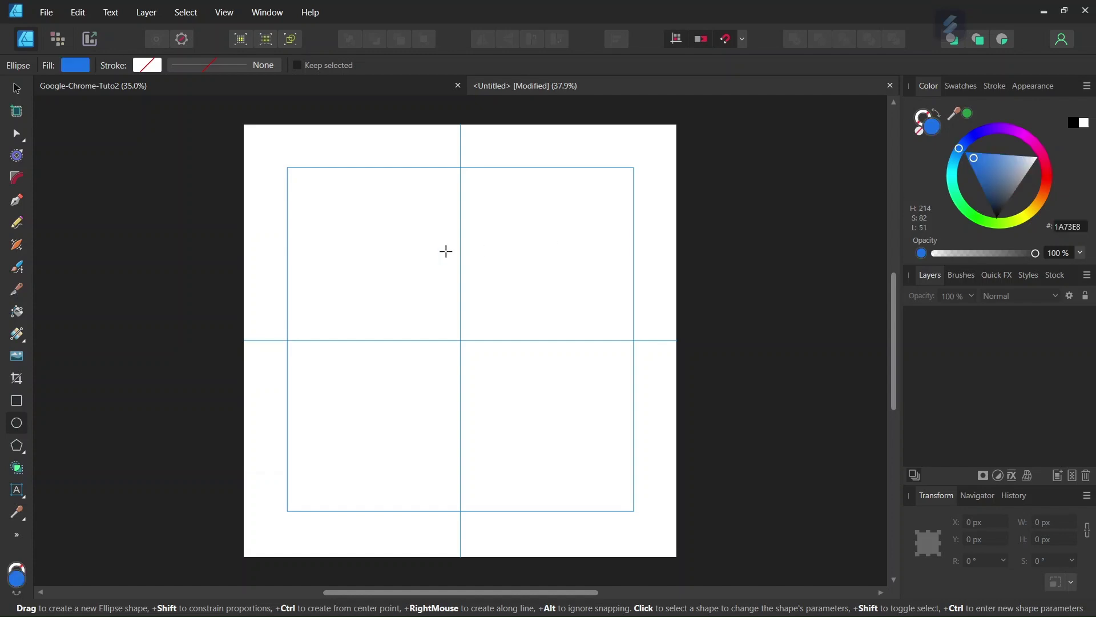
# - Draw a blue ellipse and set its width and height to 600 px
pyautogui.moveTo(349, 239); pyautogui.dragTo(460, 326)
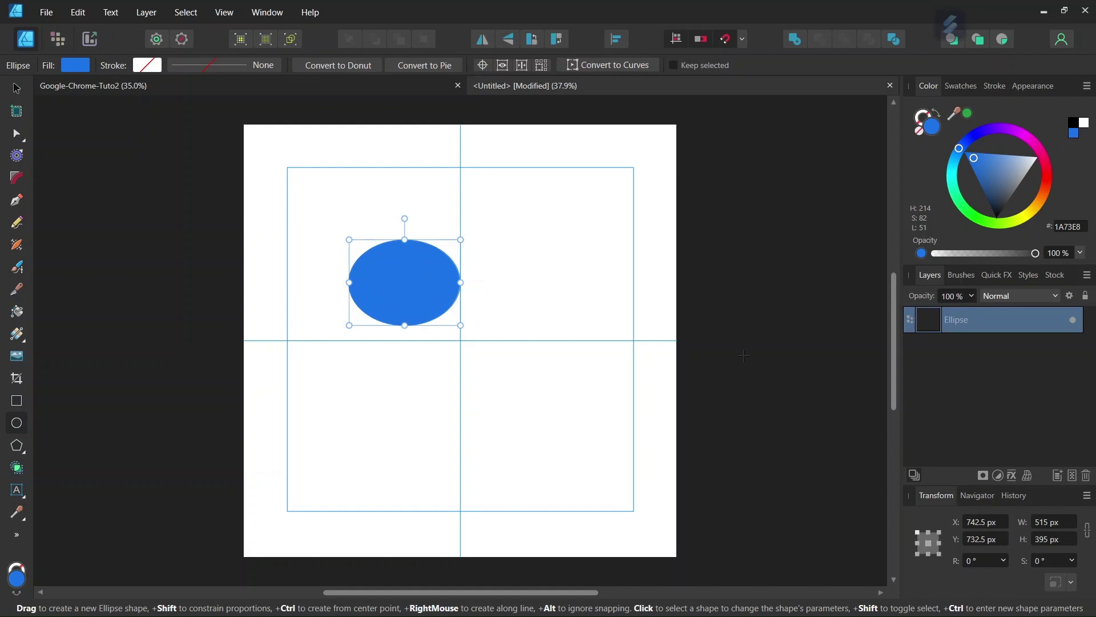
pyautogui.click(1063, 521)
pyautogui.write('600')
pyautogui.press('Return')
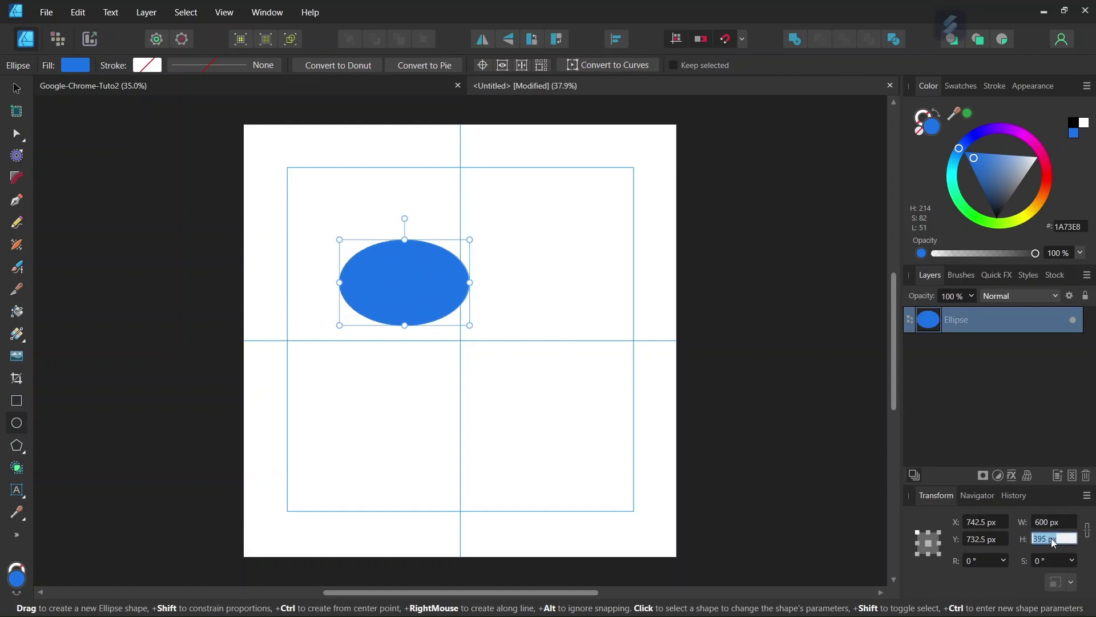
pyautogui.click(1054, 539)
pyautogui.write('600')
pyautogui.press('Return')
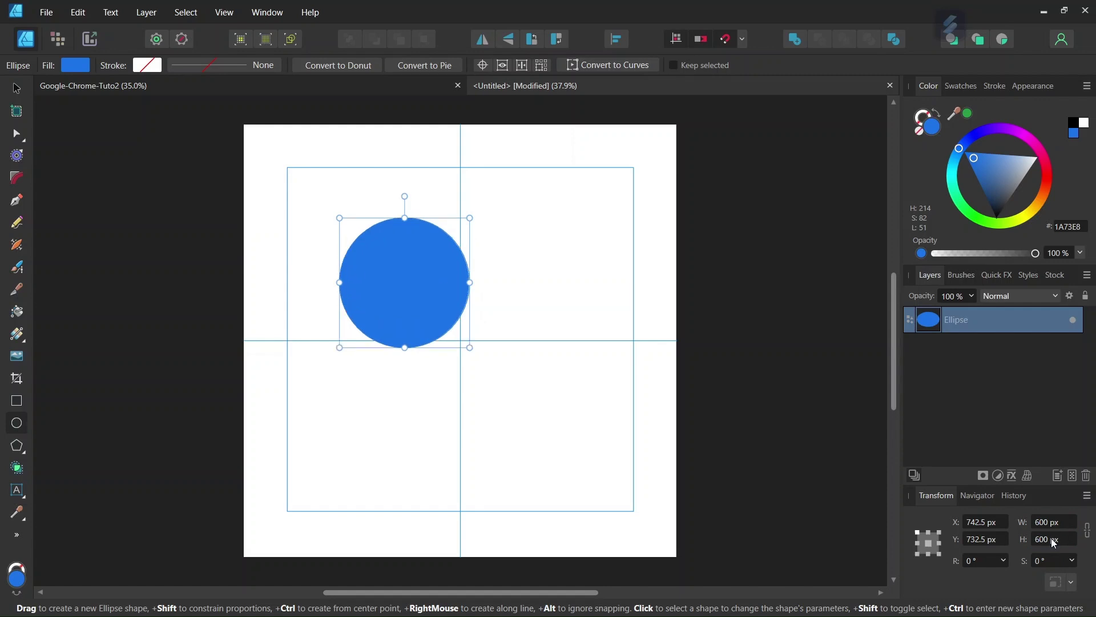
# - Move the 600 px circle so it centres where the guides cross
pyautogui.click(12, 90)
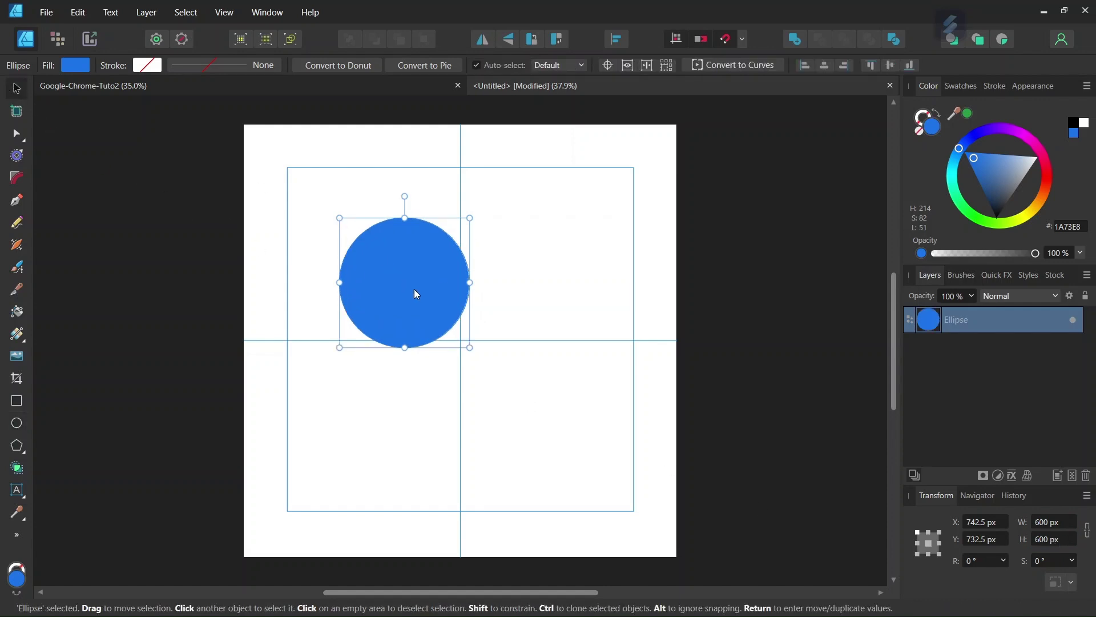
pyautogui.moveTo(419, 292); pyautogui.dragTo(460, 338)
pyautogui.scroll(3, 465, 345)
pyautogui.scroll(2, 464, 345)
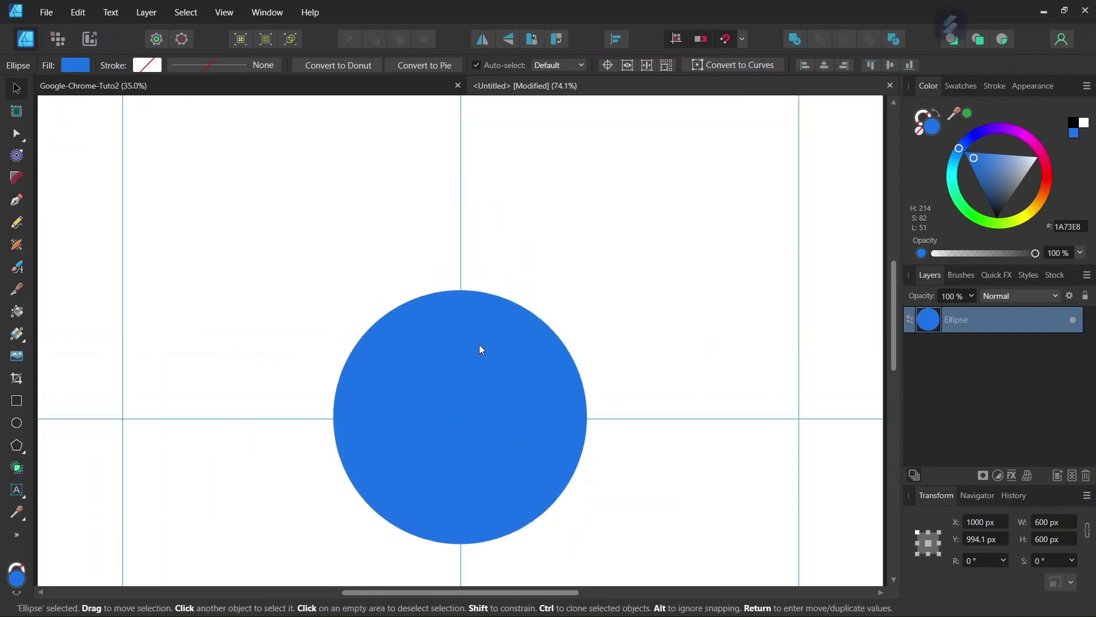
pyautogui.scroll(-2, 478, 344)
# - Duplicate the blue circle and make the lower copy white at 750 × 750 px
pyautogui.hotkey('ctrl', 'j')
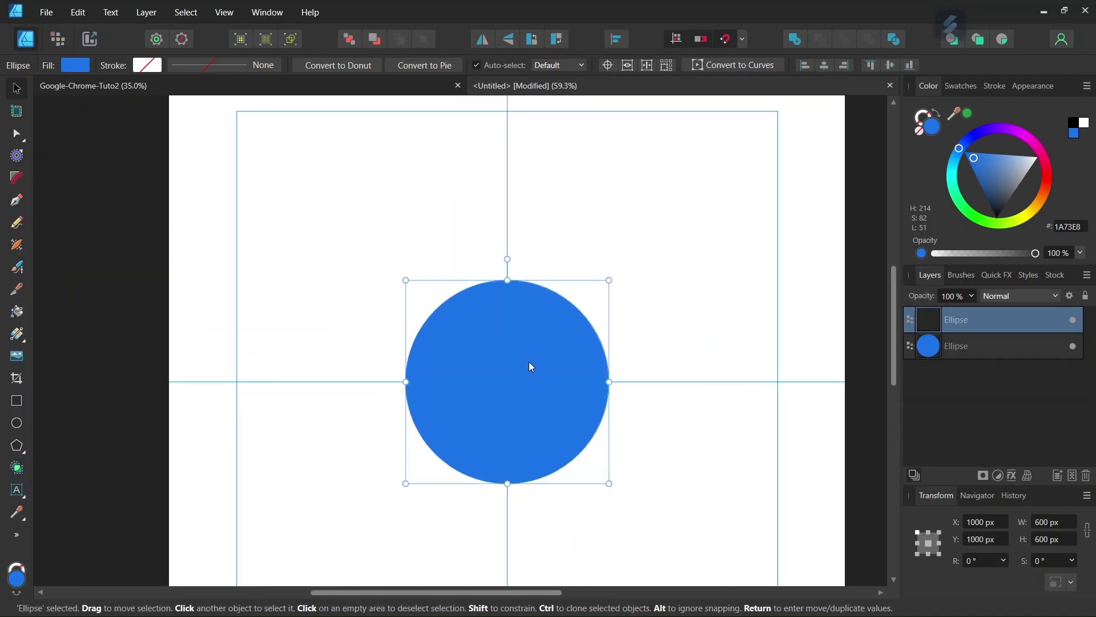
pyautogui.click(975, 346)
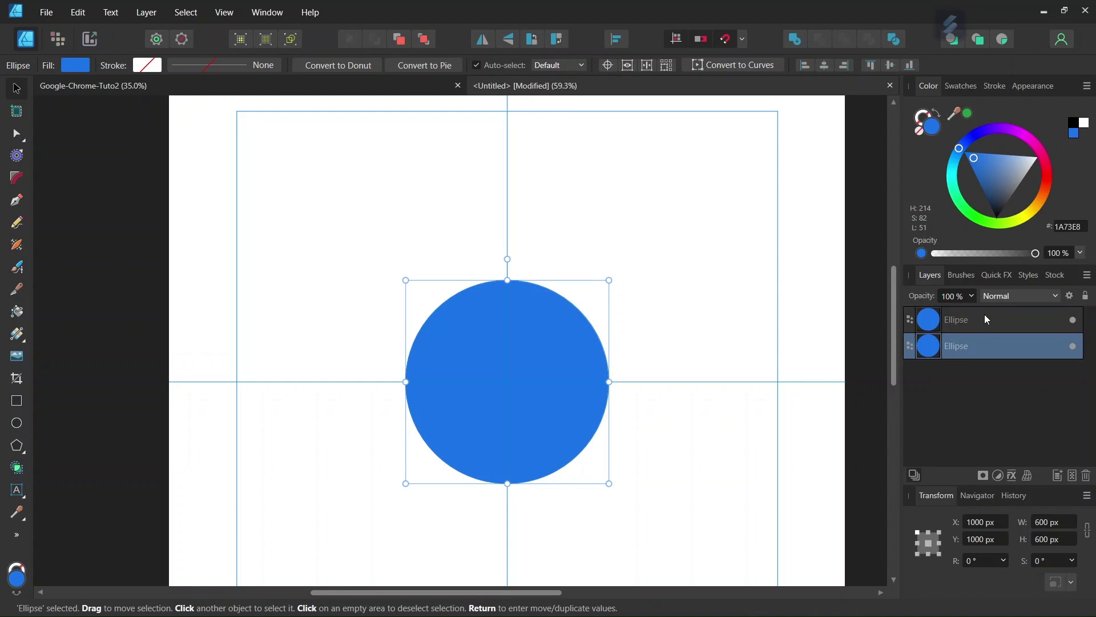
pyautogui.moveTo(1025, 167); pyautogui.dragTo(1036, 156)
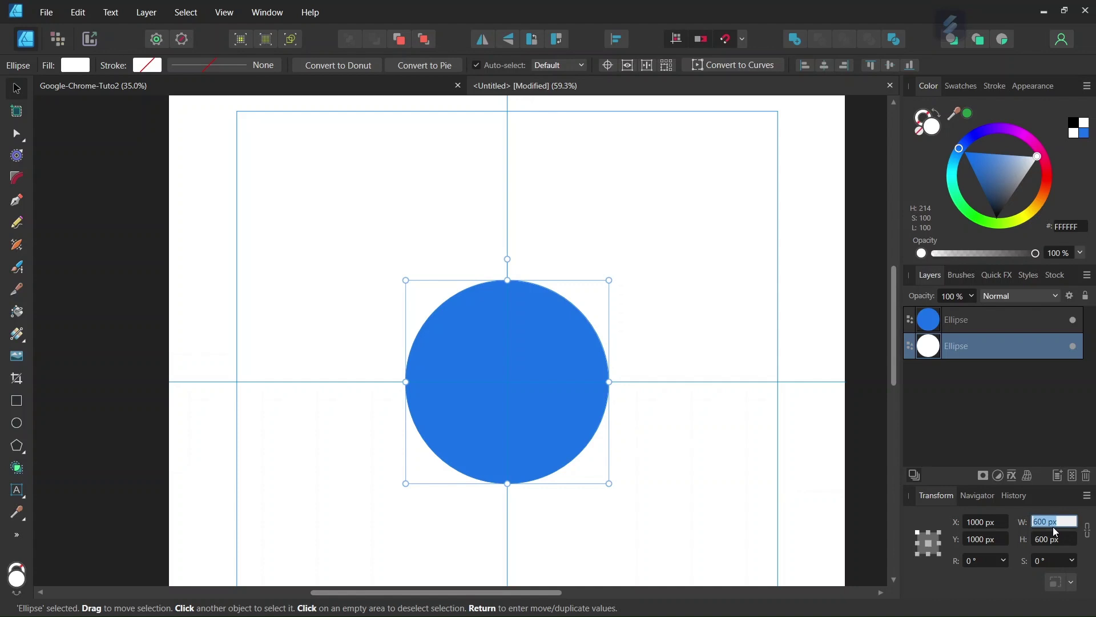
pyautogui.write('750')
pyautogui.press('Tab')
pyautogui.write('750')
pyautogui.press('Return')
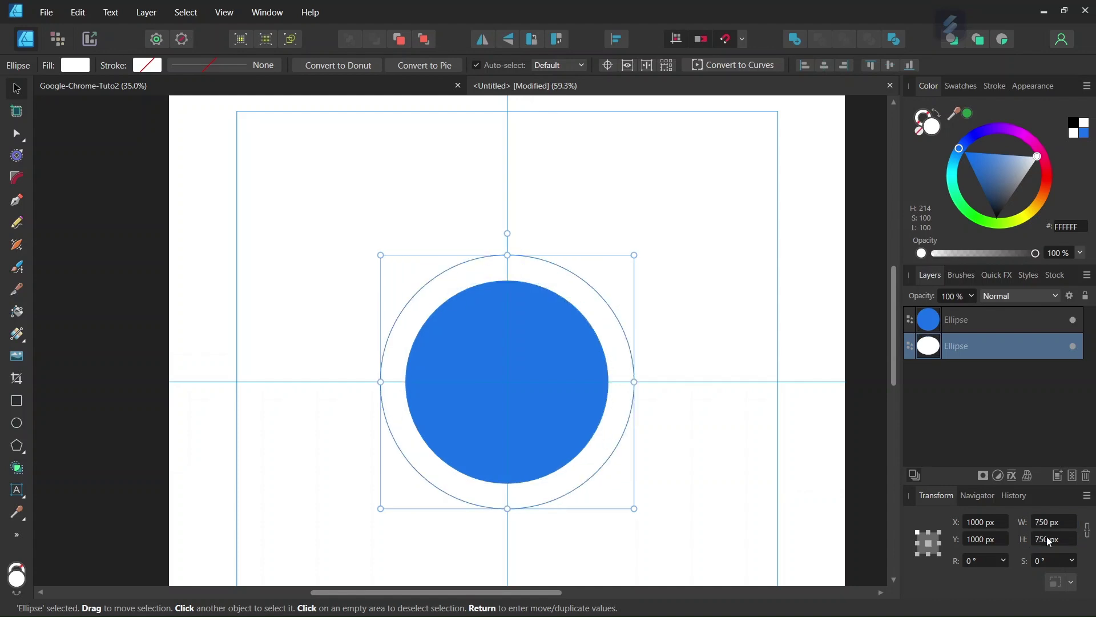
pyautogui.click(750, 308)
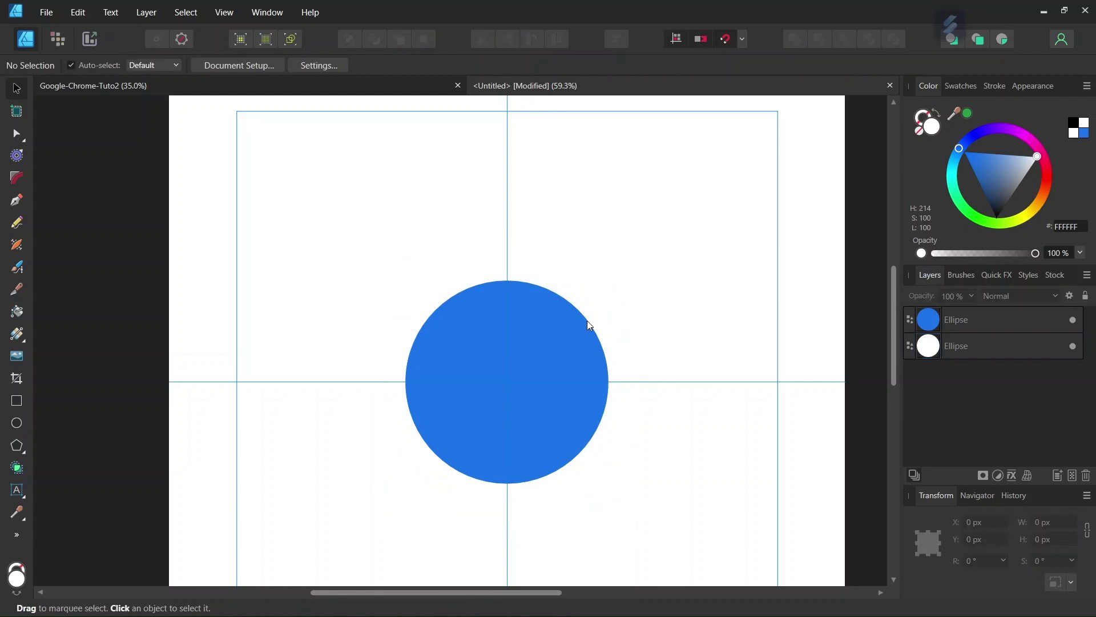
pyautogui.click(941, 347)
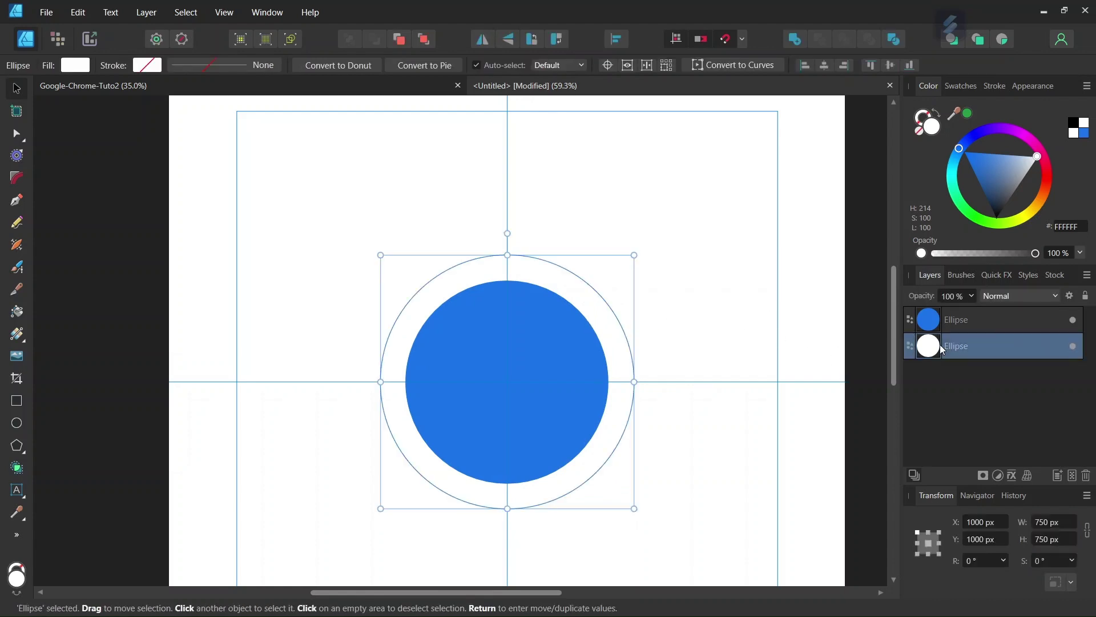
# - Duplicate the white ellipse and resize the bottom copy to 1500 × 1500 px
pyautogui.hotkey('ctrl', 'j')
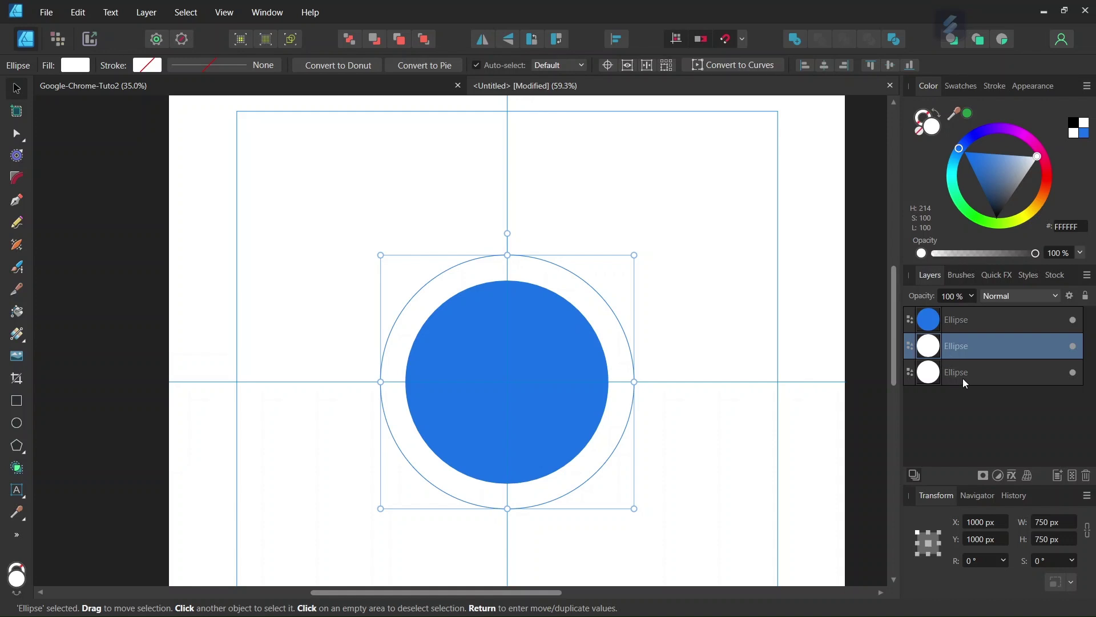
pyautogui.click(967, 383)
pyautogui.click(1054, 521)
pyautogui.write('1500')
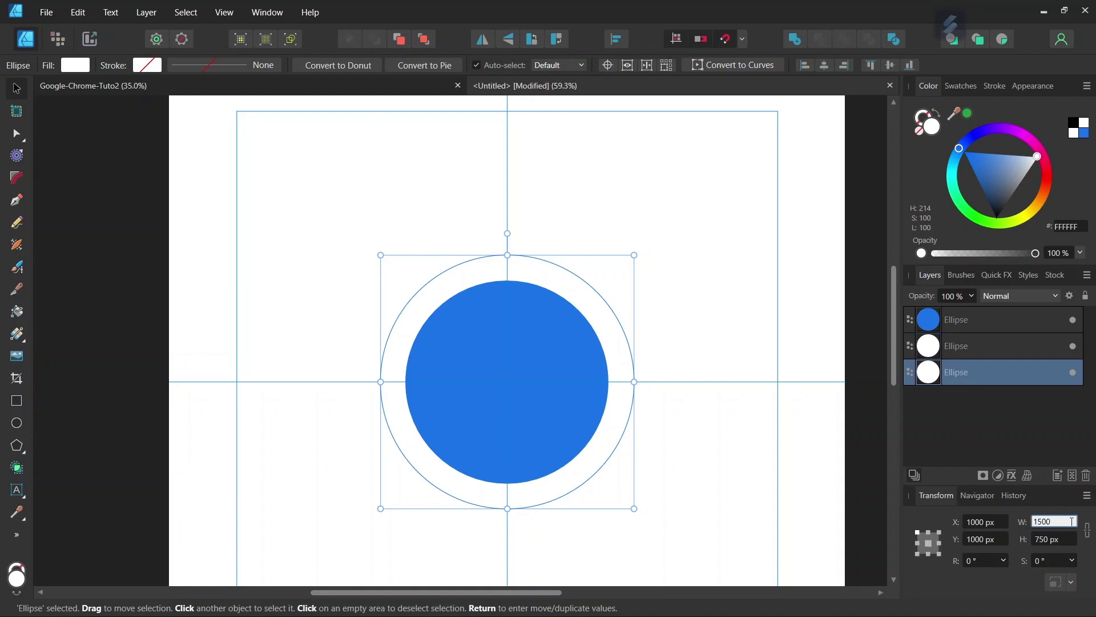
pyautogui.click(1058, 544)
pyautogui.write('15')
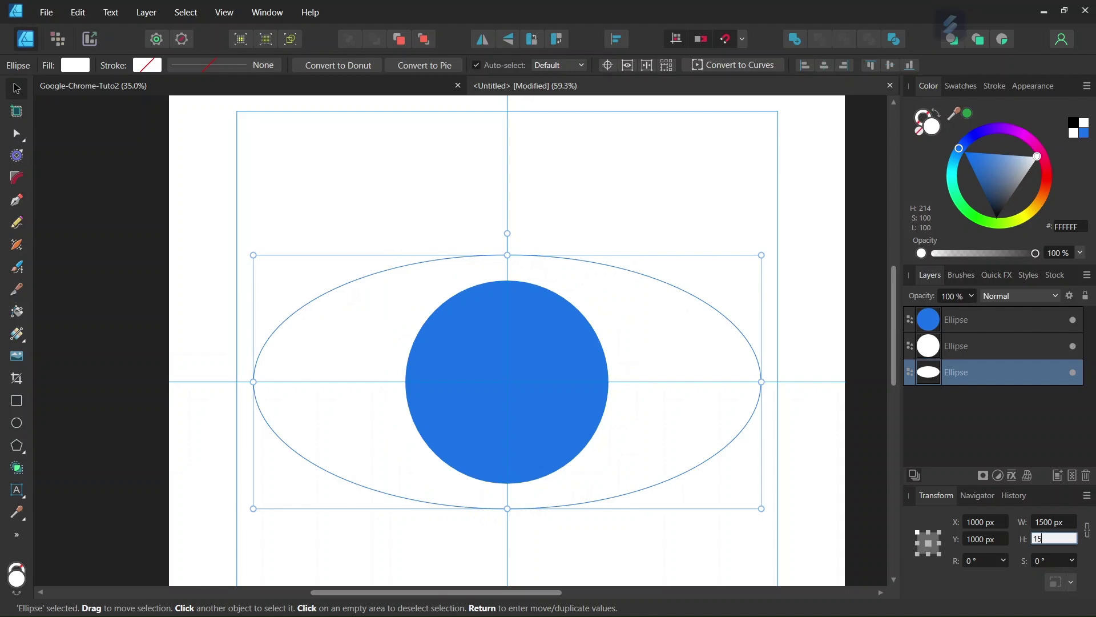
pyautogui.write('00')
pyautogui.press('Return')
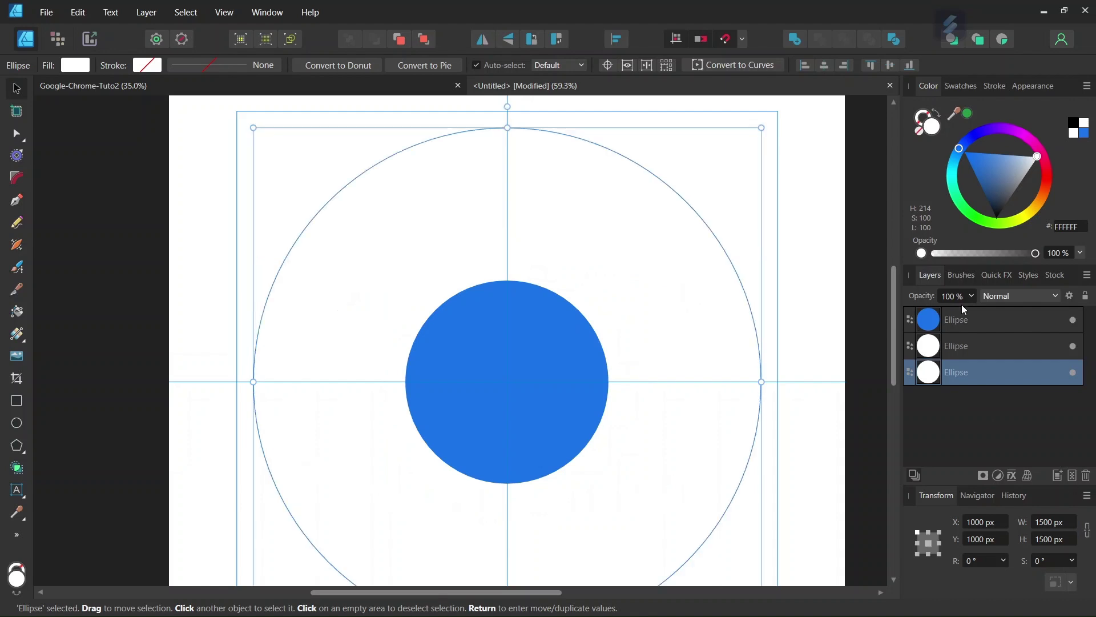
# - Fill the 1500 px circle red E74032, then compare against the reference logo
pyautogui.click(1075, 226)
pyautogui.write('E74032')
pyautogui.press('Return')
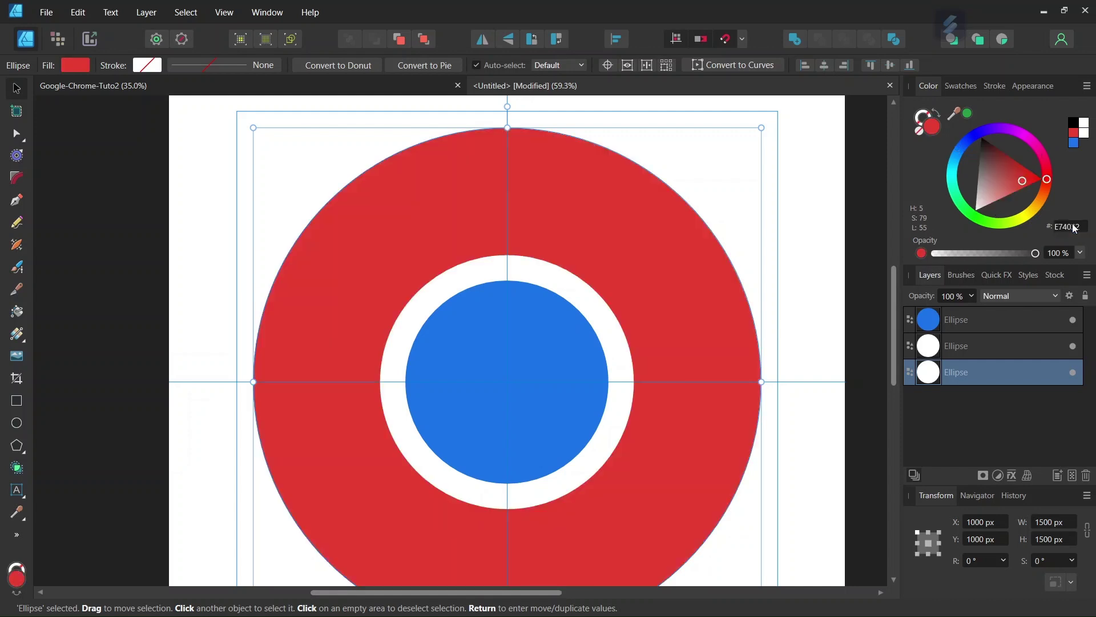
pyautogui.click(819, 228)
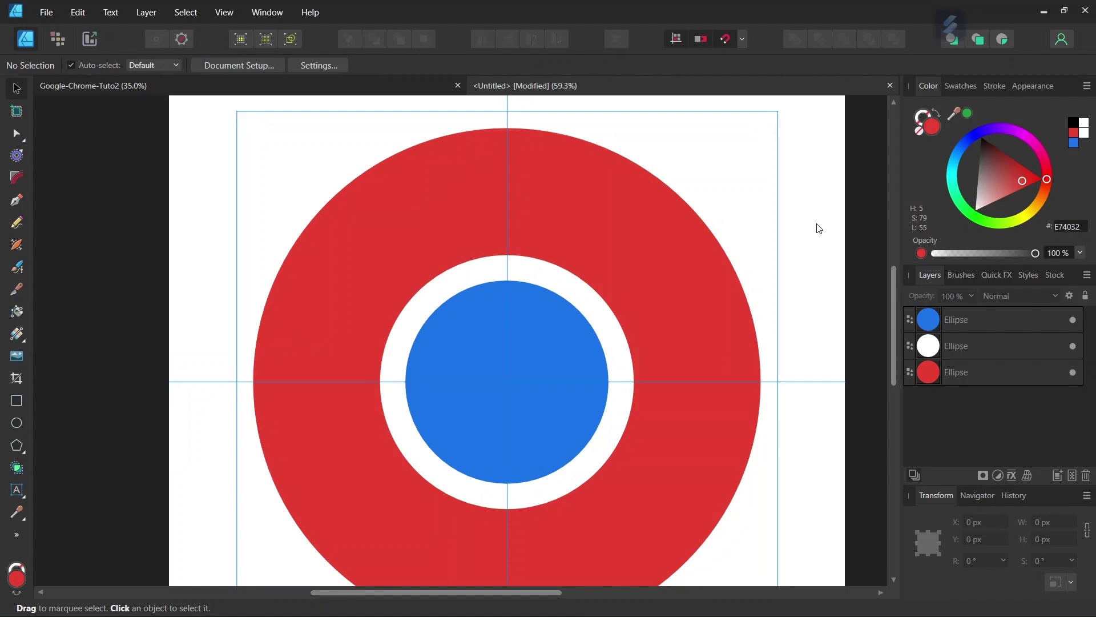
pyautogui.scroll(-1, 816, 269)
pyautogui.click(349, 87)
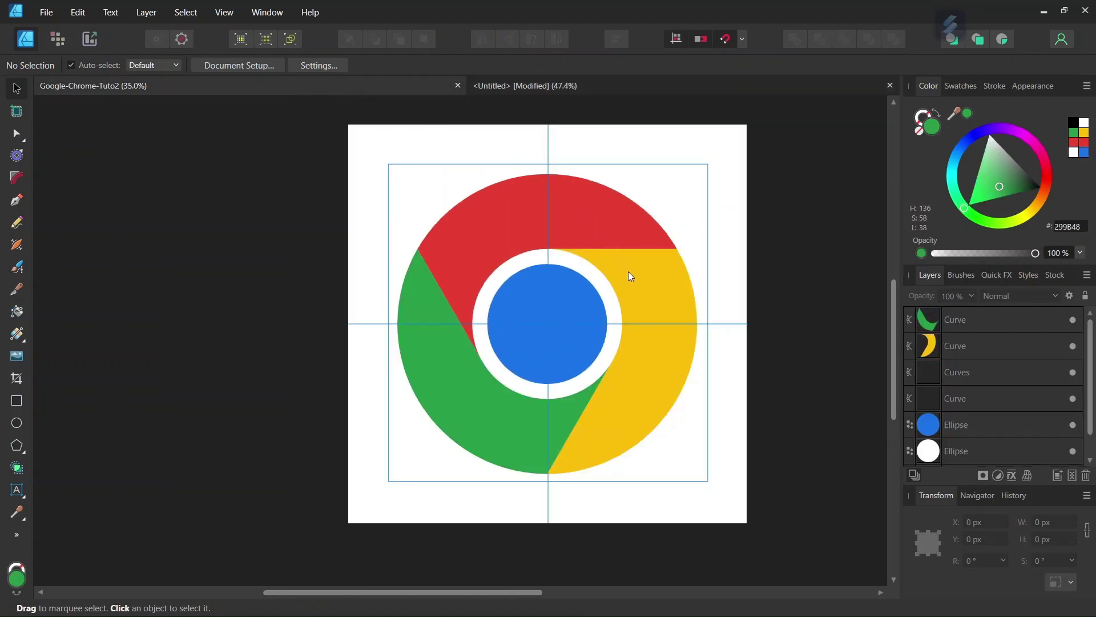
pyautogui.click(649, 86)
pyautogui.click(967, 346)
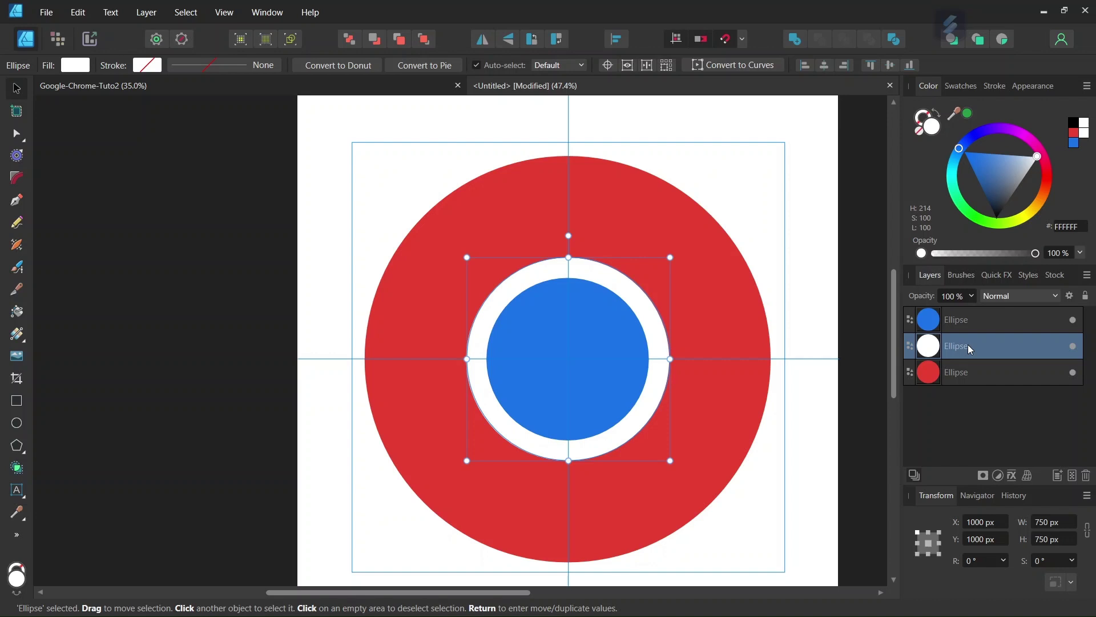
# - Subtract a copy of the white circle from the red circle, leaving a red ring
pyautogui.hotkey('ctrl', 'j')
pyautogui.click(972, 377)
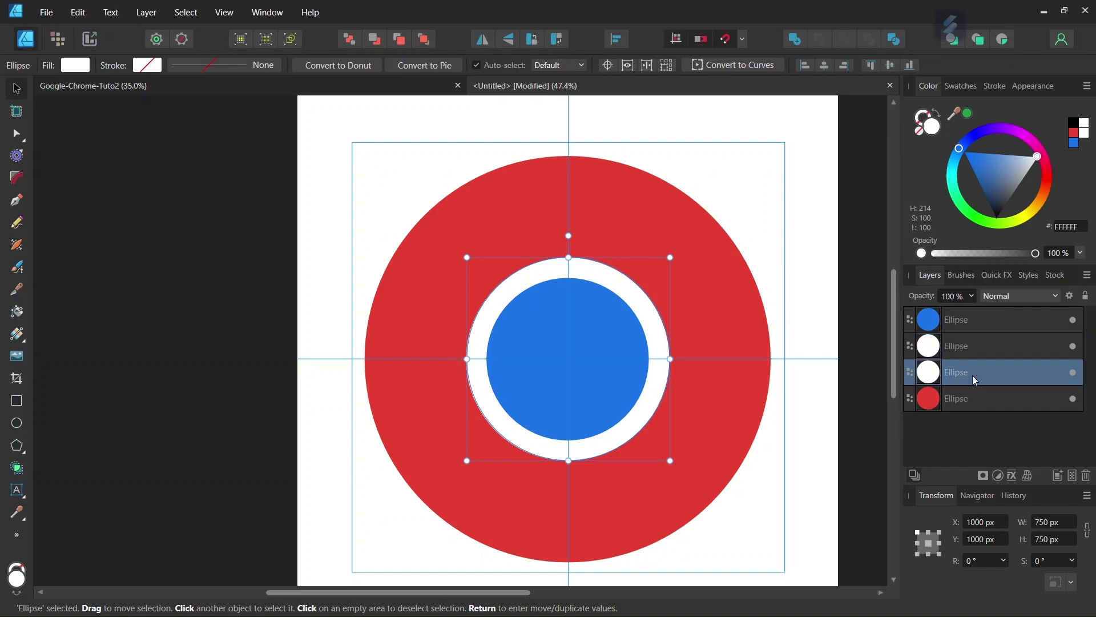
pyautogui.keyDown('shift'); pyautogui.click(972, 408); pyautogui.keyUp('shift')
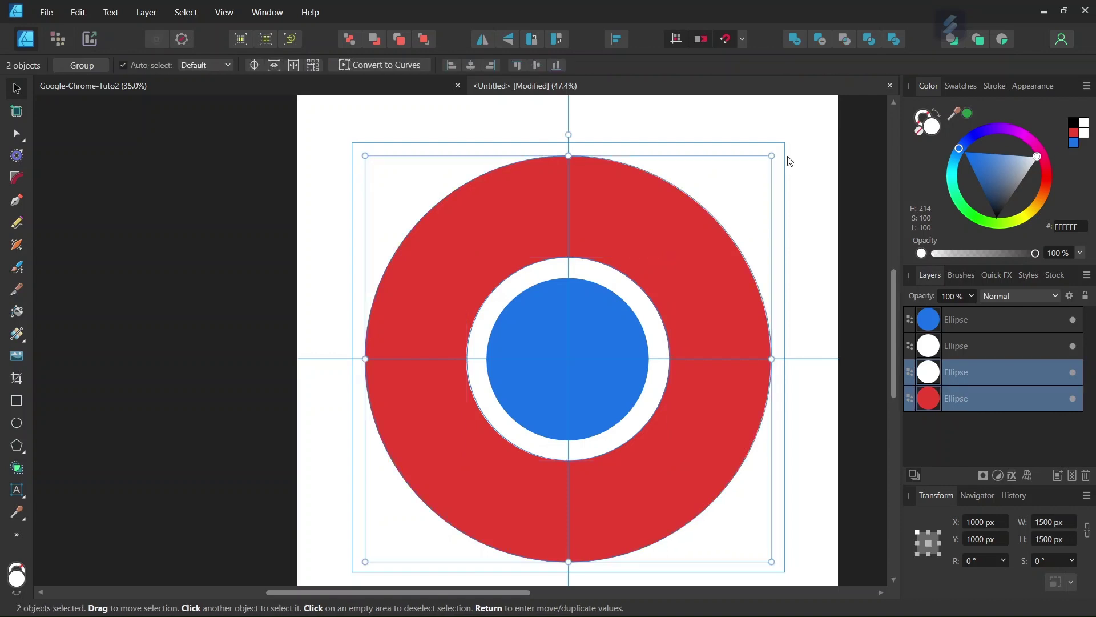
pyautogui.click(816, 47)
pyautogui.click(736, 213)
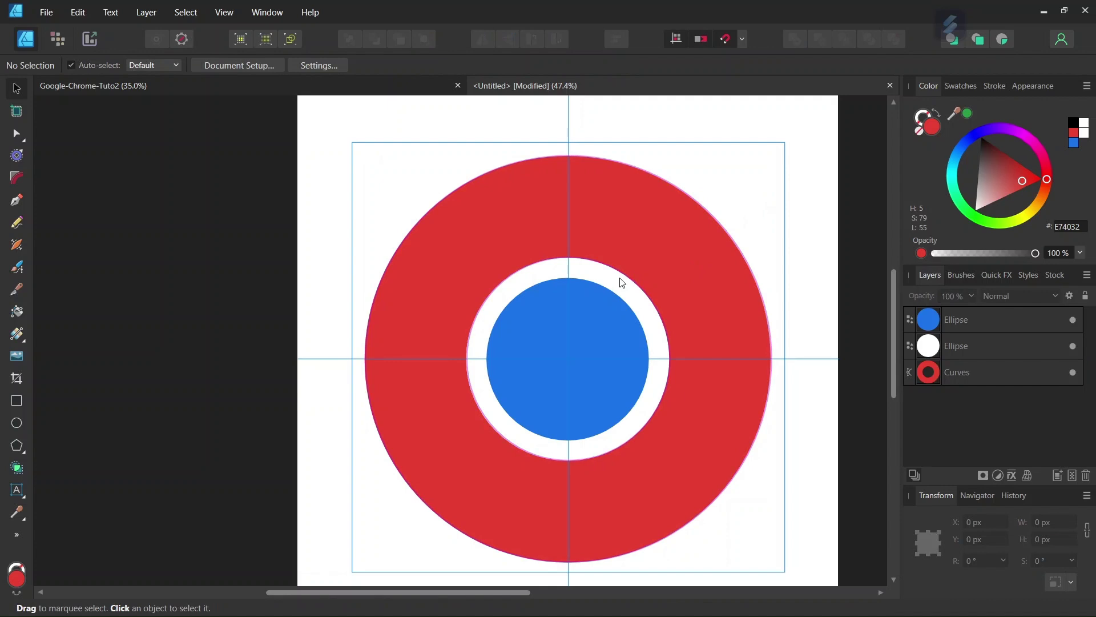
pyautogui.click(965, 378)
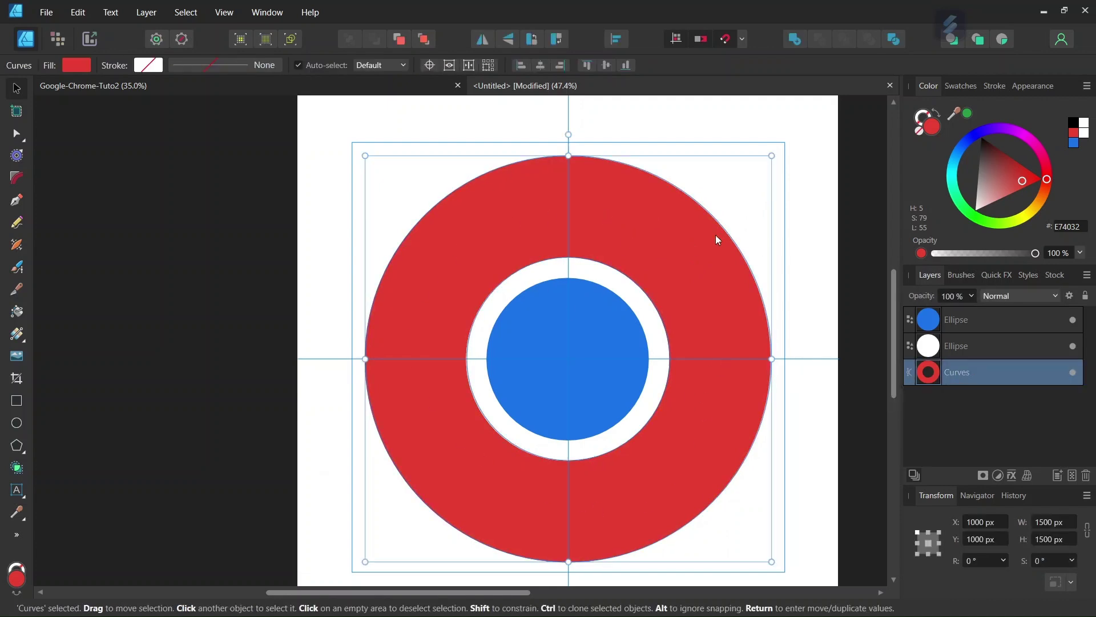
# - Show rulers and drag a horizontal guide down to the white ring's top edge
pyautogui.click(763, 257)
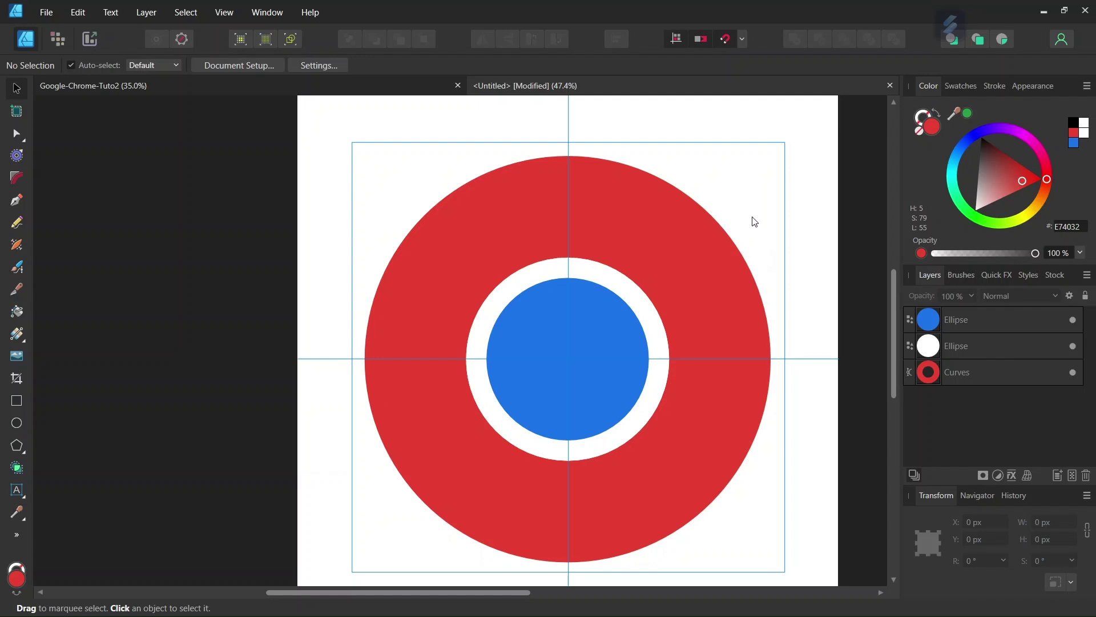
pyautogui.scroll(-1, 783, 228)
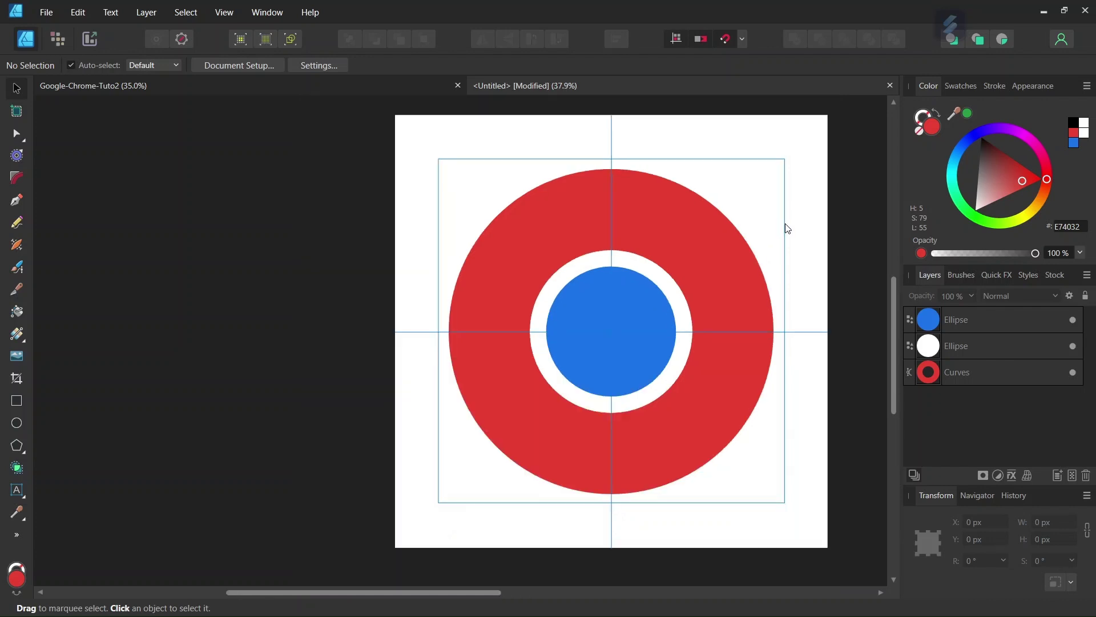
pyautogui.scroll(1, 841, 208)
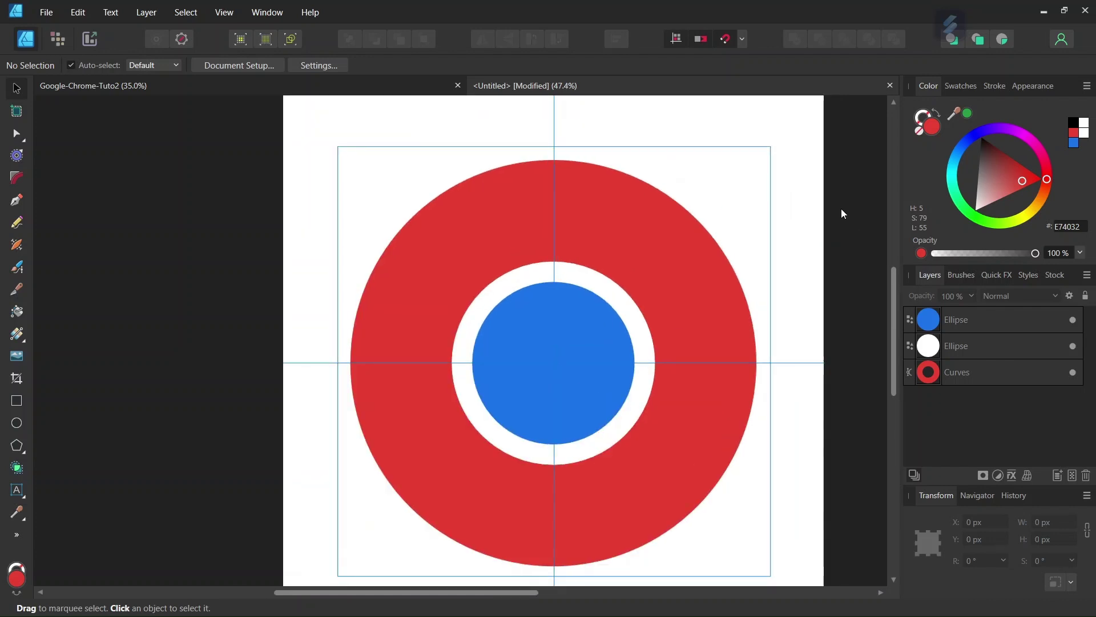
pyautogui.hotkey('ctrl', 'r')
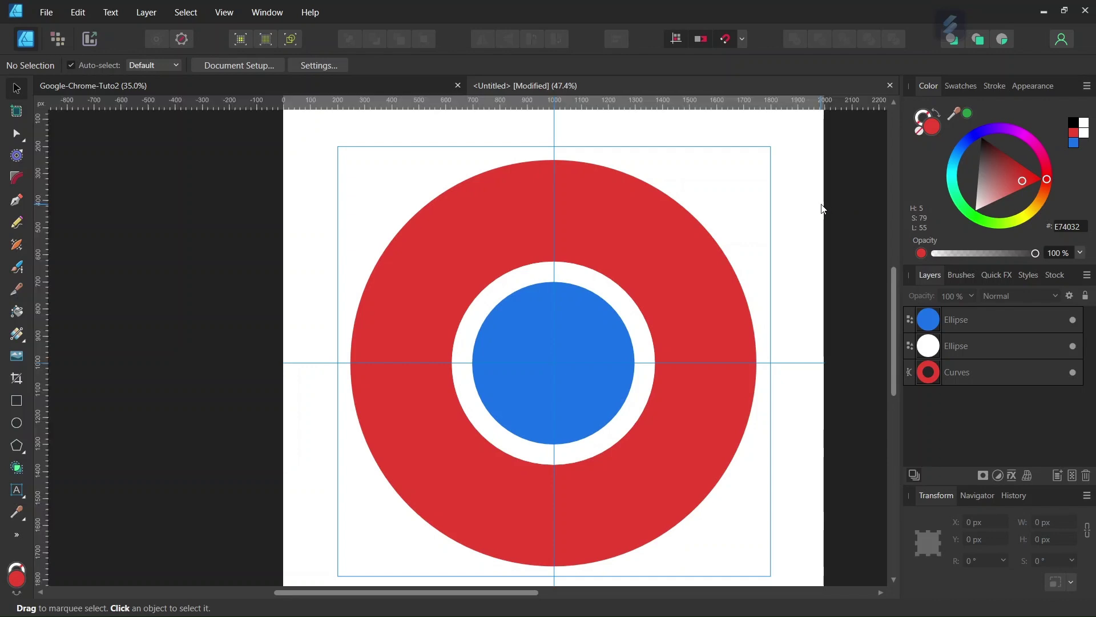
pyautogui.scroll(1, 817, 201)
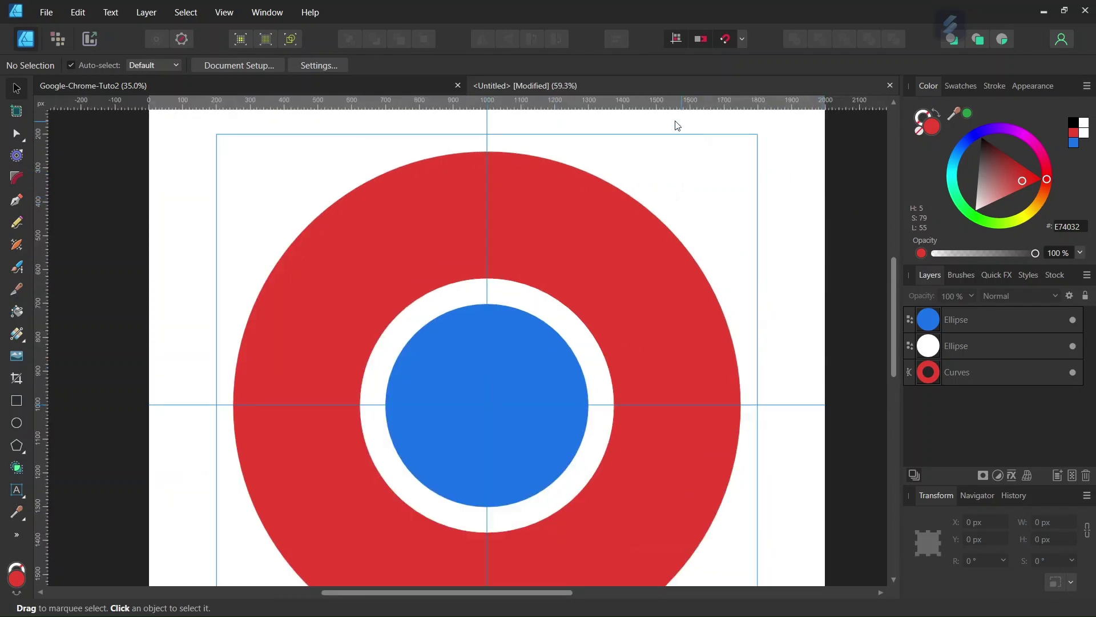
pyautogui.moveTo(642, 103); pyautogui.dragTo(646, 276)
pyautogui.scroll(3, 538, 277)
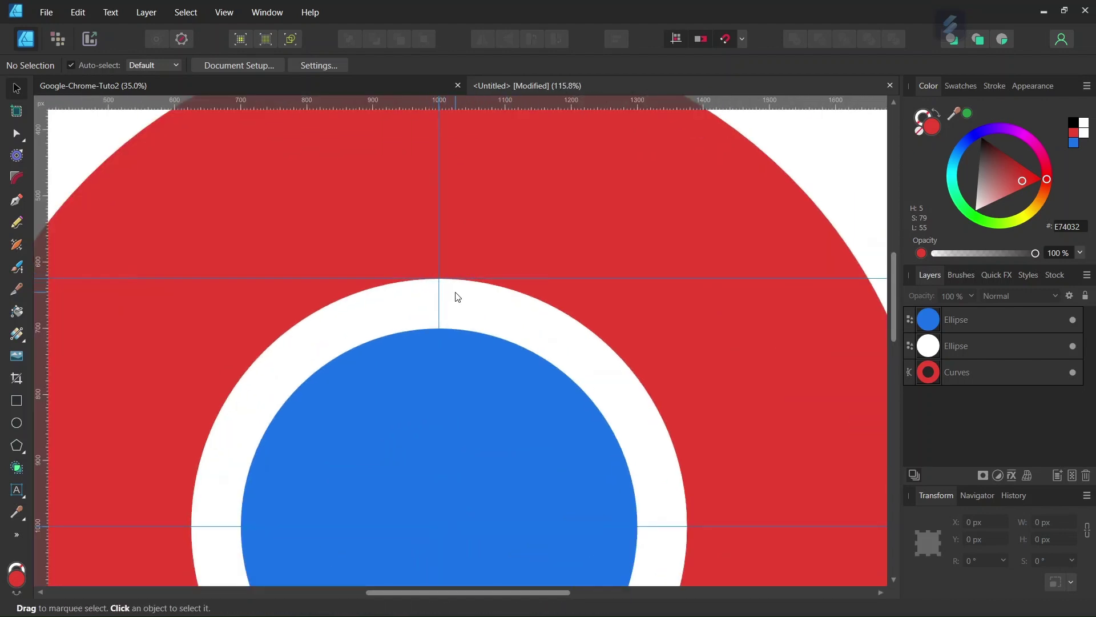
pyautogui.scroll(-1, 679, 301)
pyautogui.scroll(-1, 690, 300)
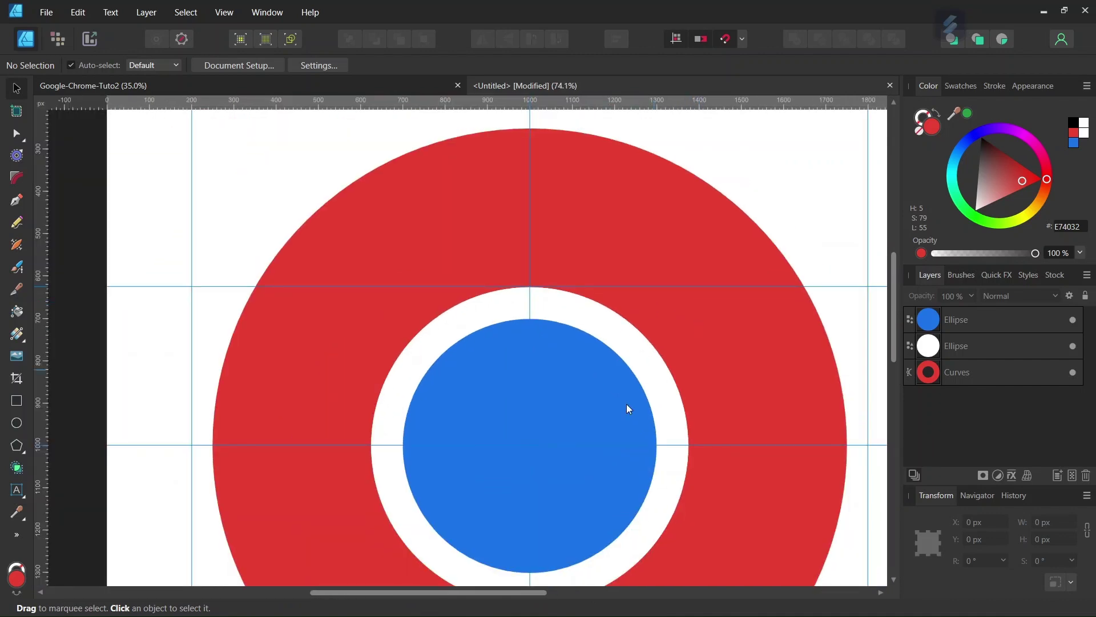
pyautogui.moveTo(508, 593); pyautogui.dragTo(528, 593)
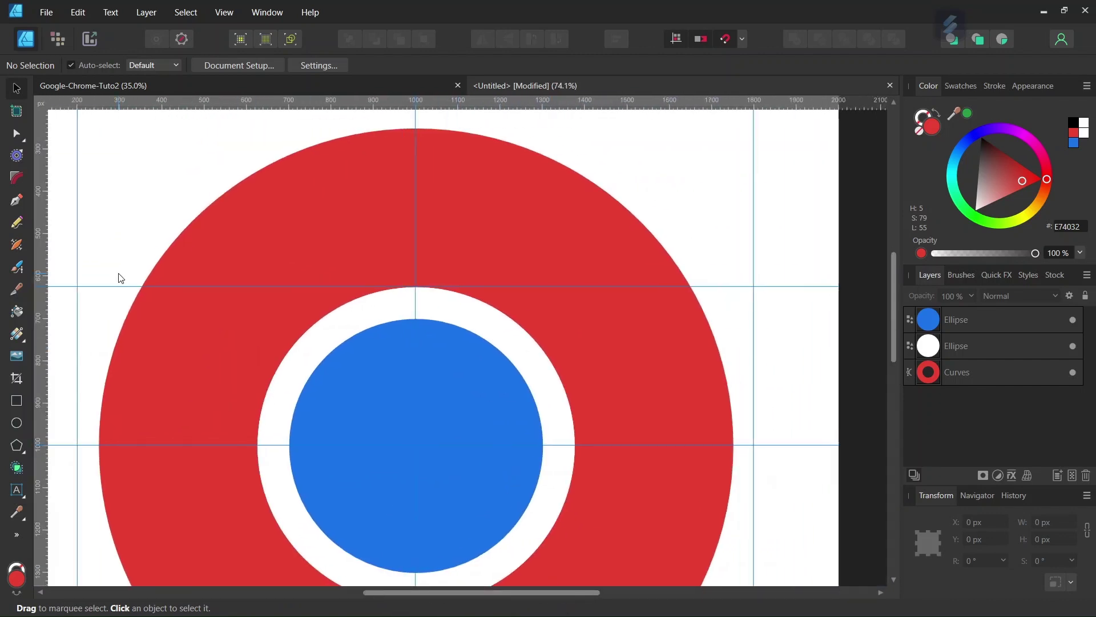
# - With the Pen tool and no fill, draw a line from the white ring's top to the red ring's outer edge
pyautogui.click(19, 201)
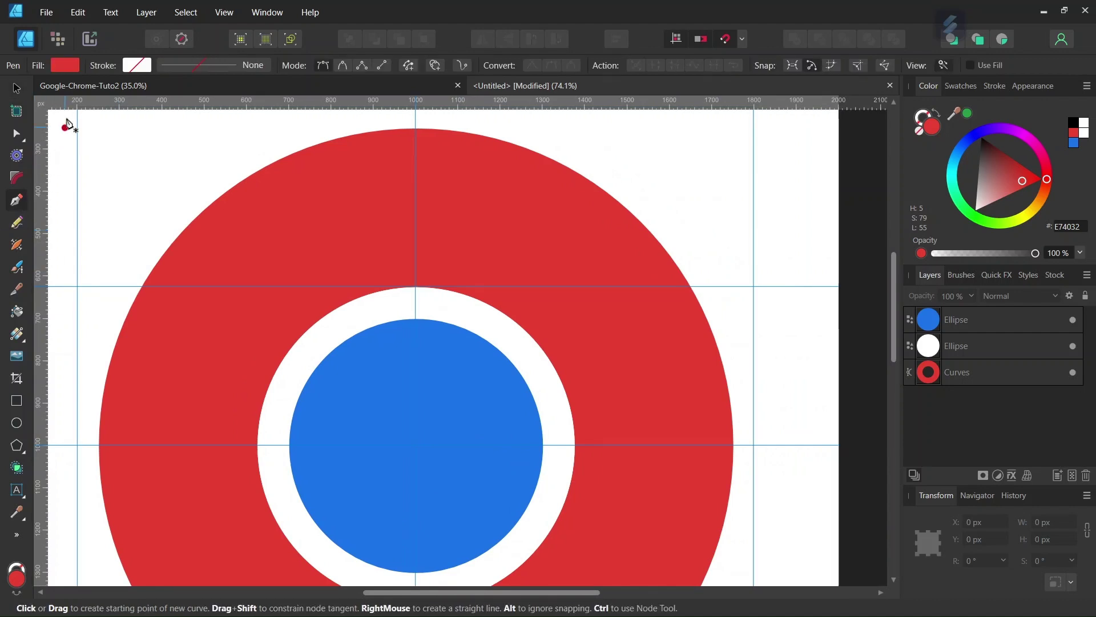
pyautogui.click(65, 64)
pyautogui.click(225, 91)
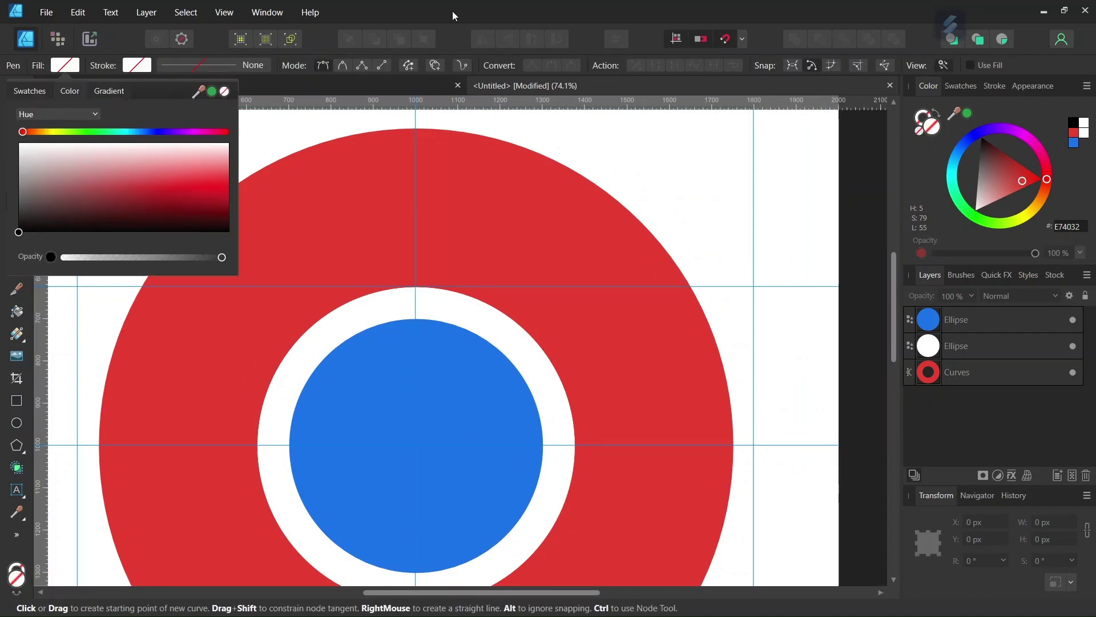
pyautogui.click(415, 286)
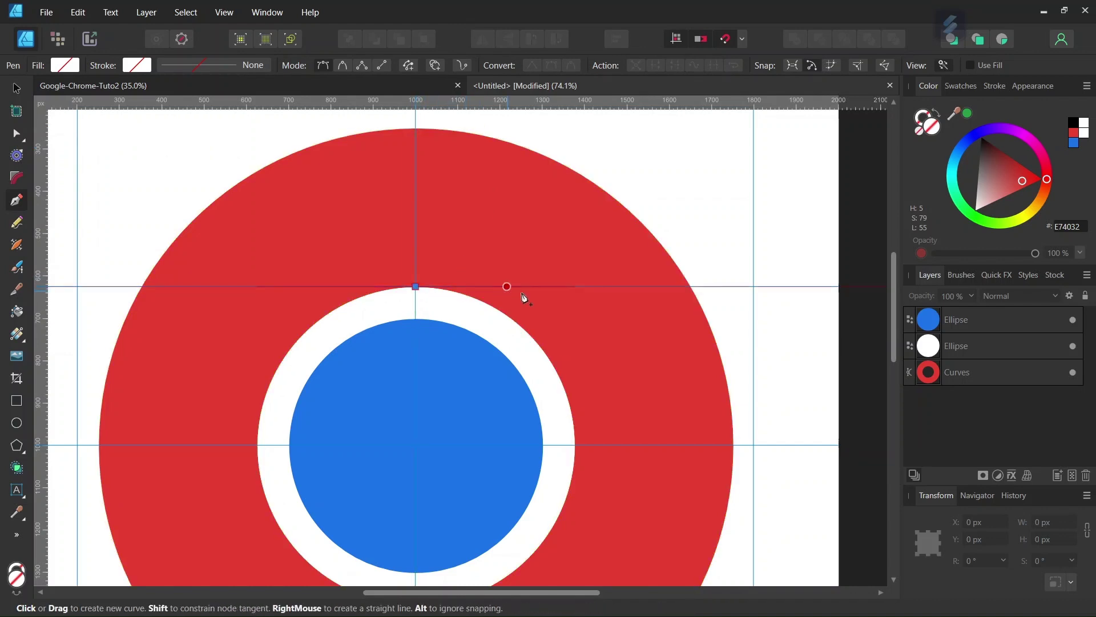
pyautogui.click(690, 286)
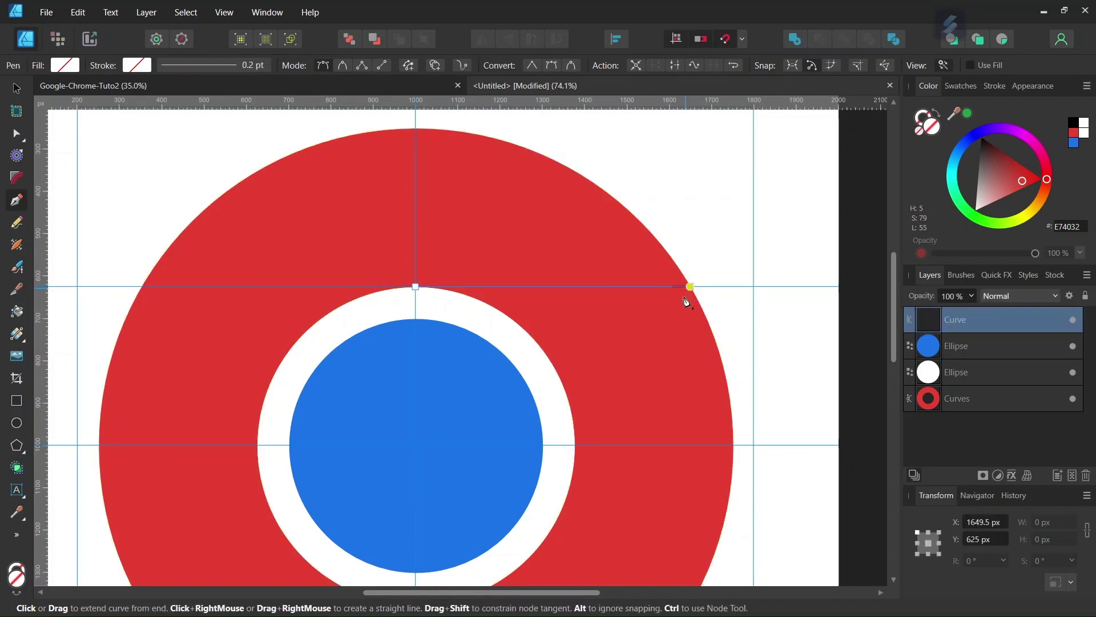
pyautogui.scroll(-2, 643, 358)
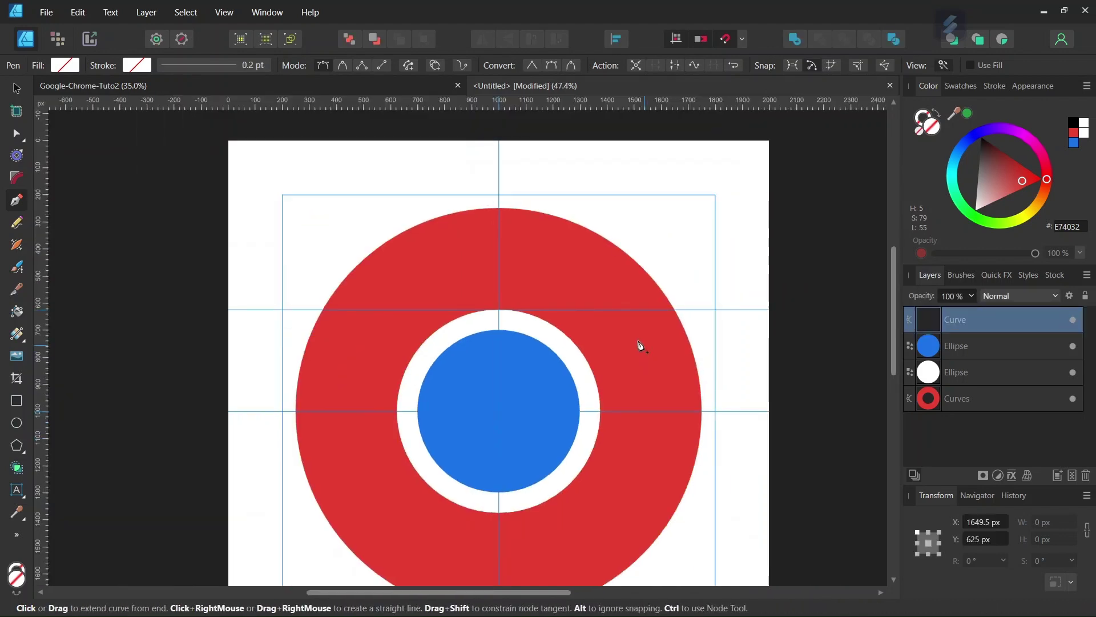
# - Move the line's transform origin to the circles' centre
pyautogui.click(17, 90)
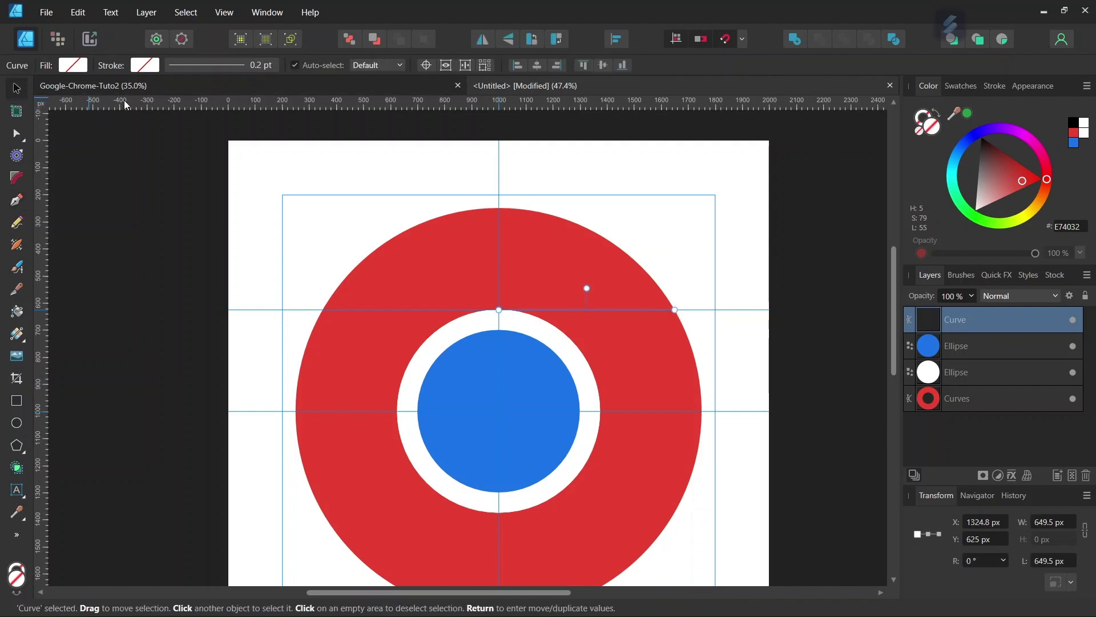
pyautogui.click(425, 66)
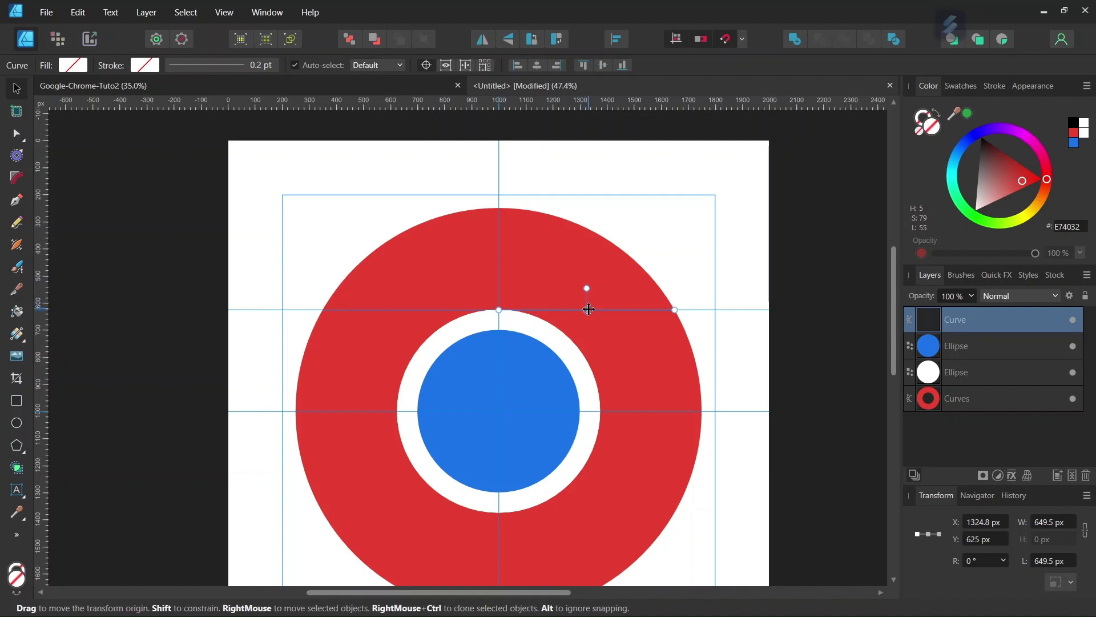
pyautogui.moveTo(587, 309); pyautogui.dragTo(500, 410)
pyautogui.scroll(3, 510, 433)
pyautogui.scroll(3, 503, 424)
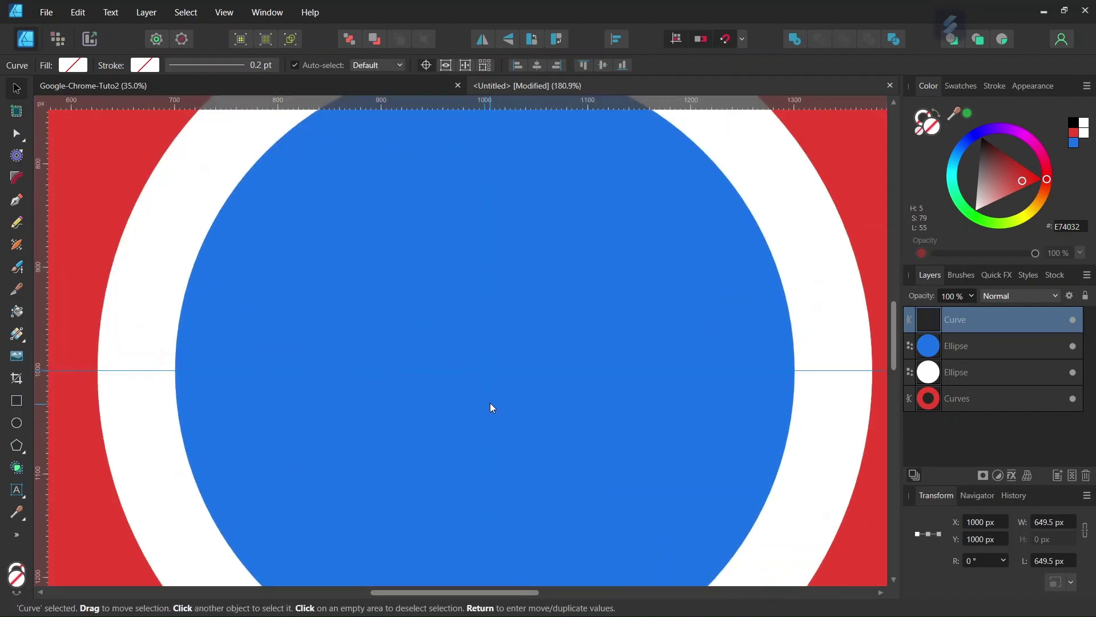
pyautogui.click(1073, 347)
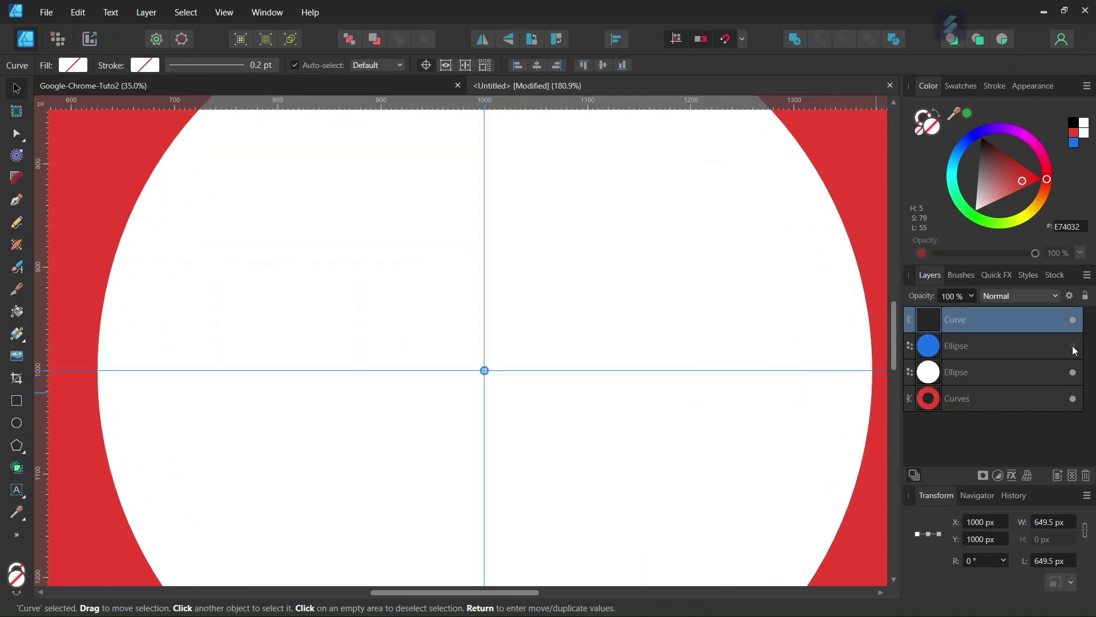
pyautogui.click(1073, 346)
pyautogui.scroll(-5, 657, 351)
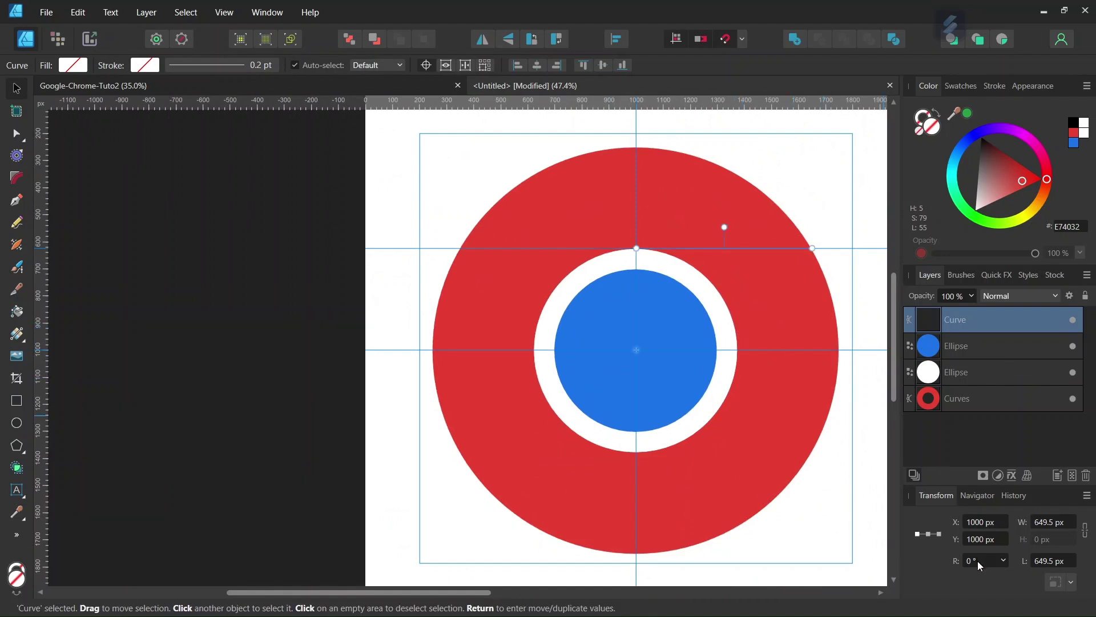
# - Duplicate the line rotated 120°, then add another copy rotated -120°
pyautogui.hotkey('ctrl', 'j')
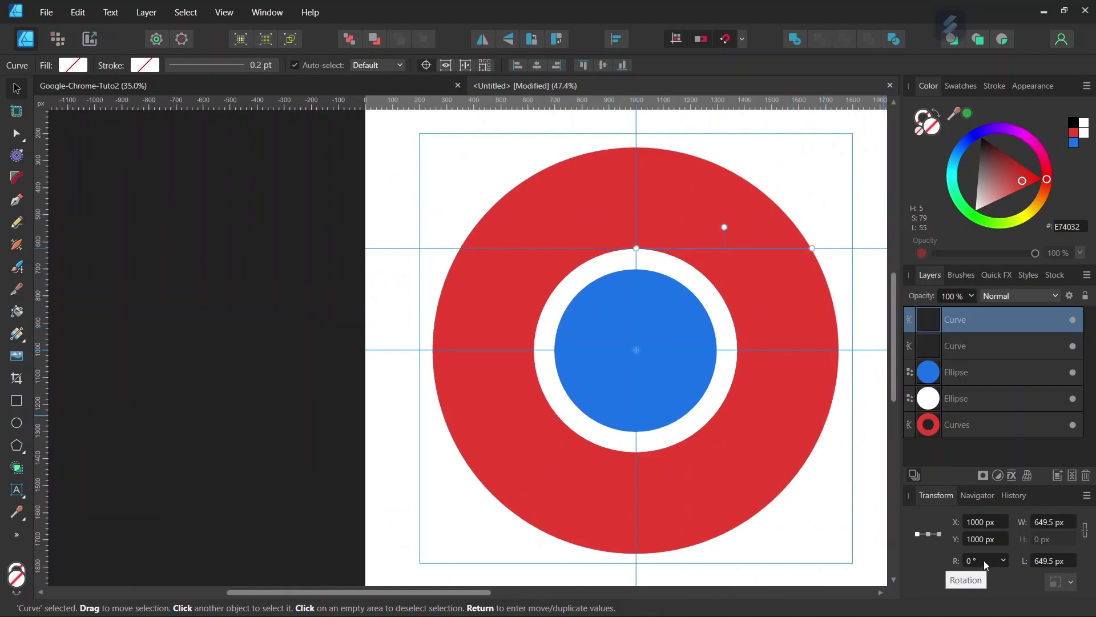
pyautogui.click(985, 560)
pyautogui.write('120')
pyautogui.press('Return')
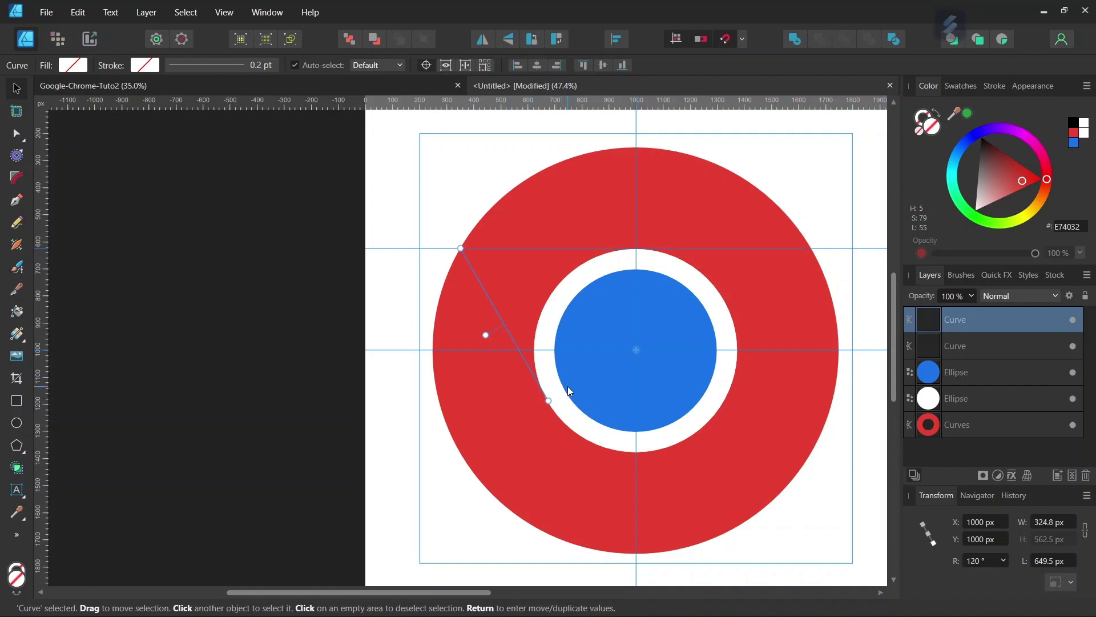
pyautogui.hotkey('ctrl', 'j')
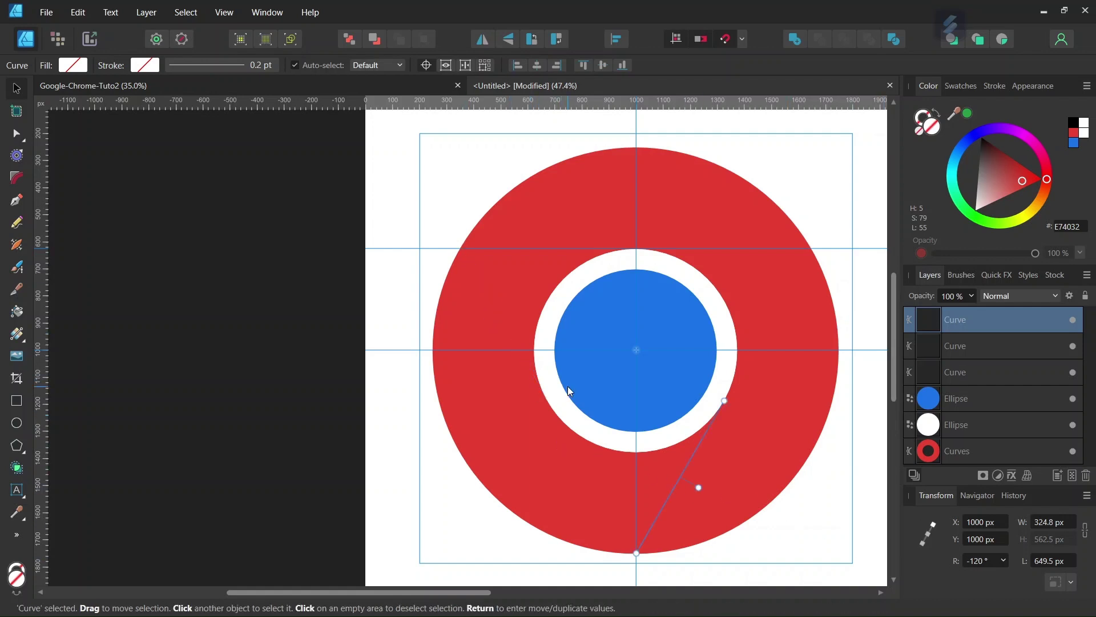
pyautogui.press('alt')
pyautogui.scroll(3, 574, 366)
pyautogui.scroll(-2, 623, 406)
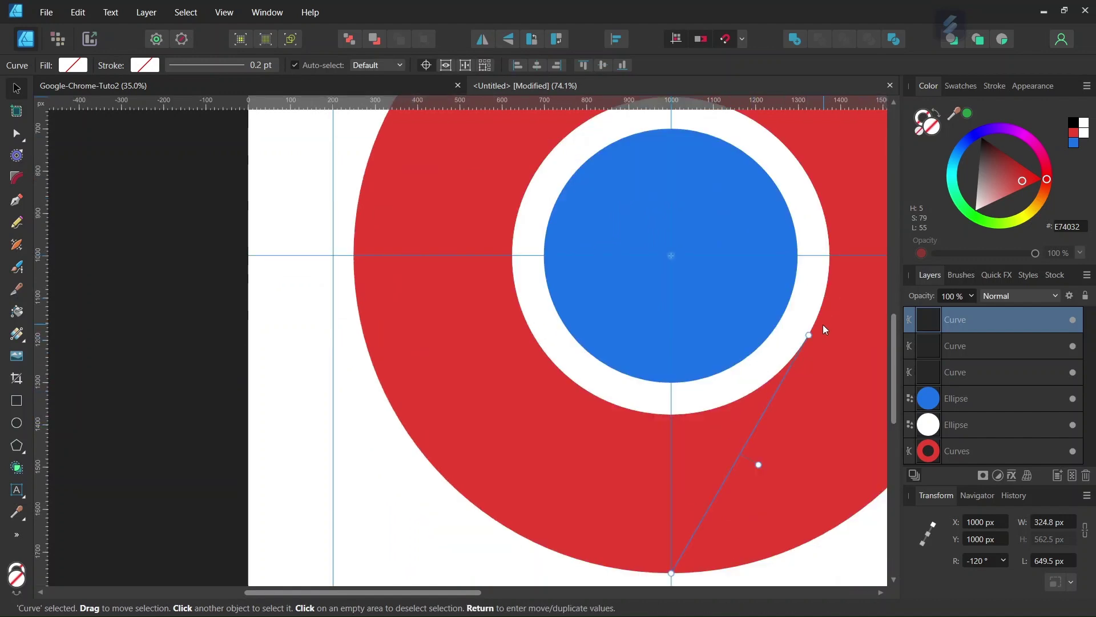
pyautogui.scroll(-3, 747, 454)
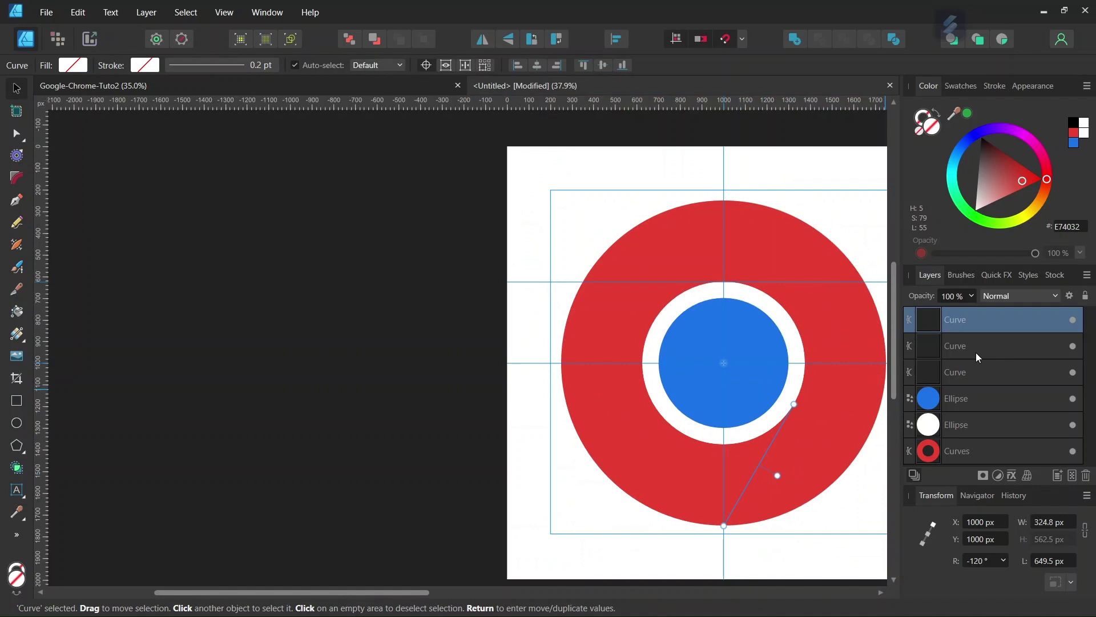
# - Select all three dividing lines with the red ring and Divide it into three red segments
pyautogui.keyDown('shift'); pyautogui.click(971, 345); pyautogui.keyUp('shift')
pyautogui.keyDown('shift'); pyautogui.click(972, 370); pyautogui.keyUp('shift')
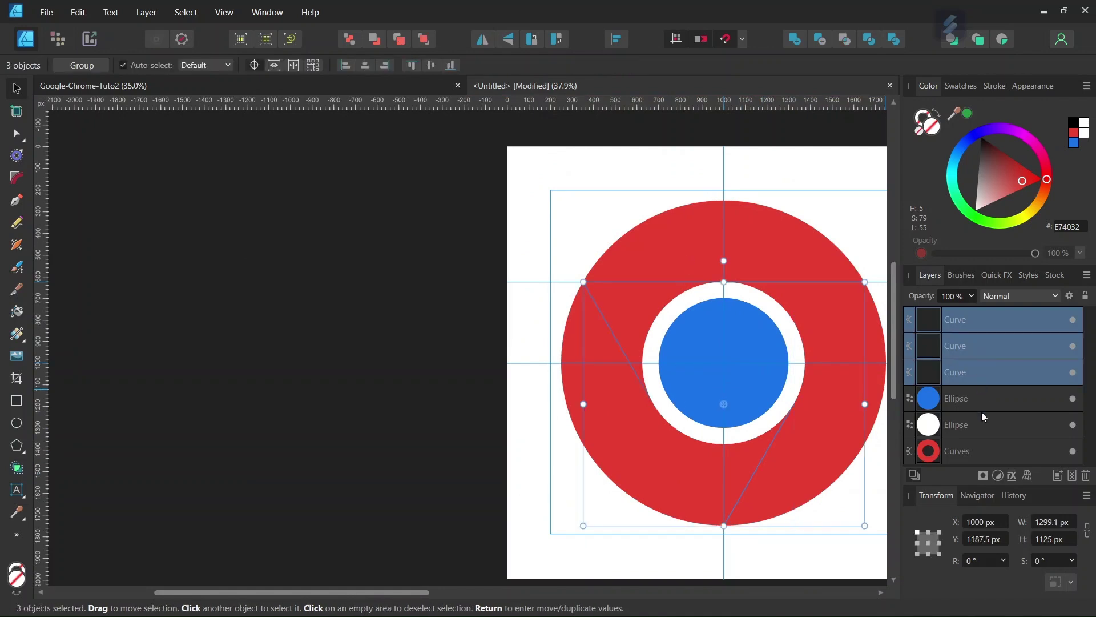
pyautogui.keyDown('shift'); pyautogui.click(974, 451); pyautogui.keyUp('shift')
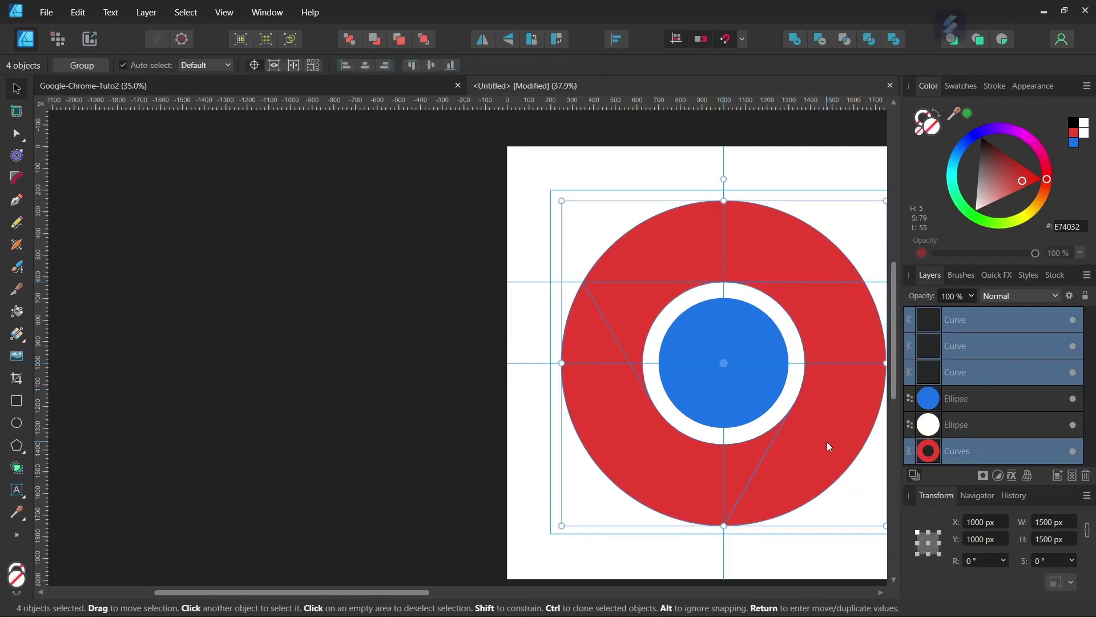
pyautogui.moveTo(409, 592); pyautogui.dragTo(446, 592)
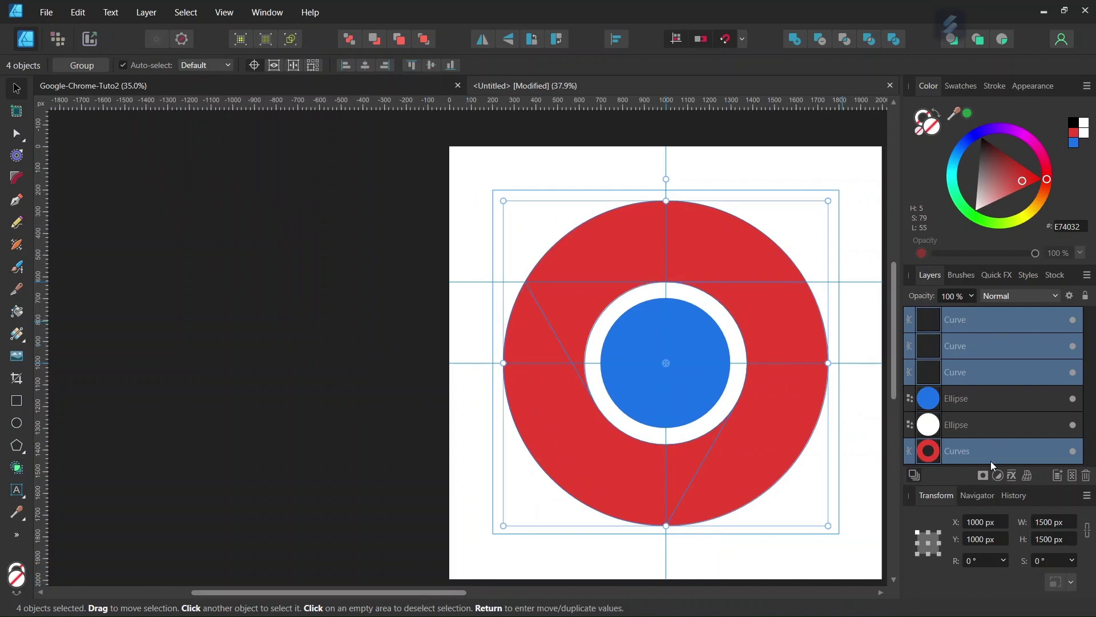
pyautogui.click(894, 41)
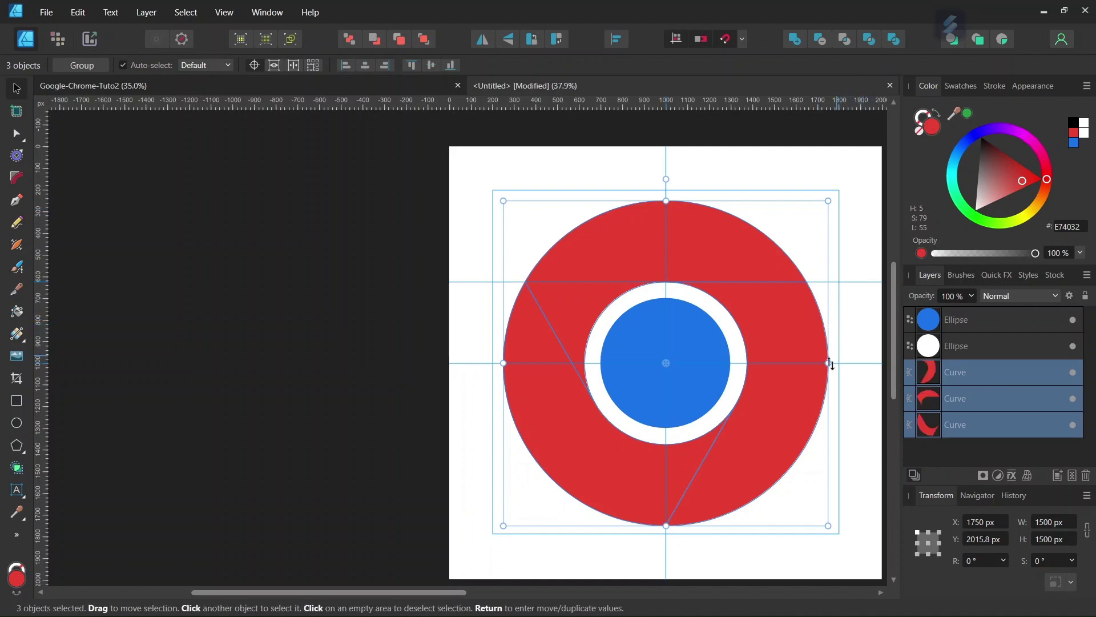
pyautogui.hscroll(3, 440, 593)
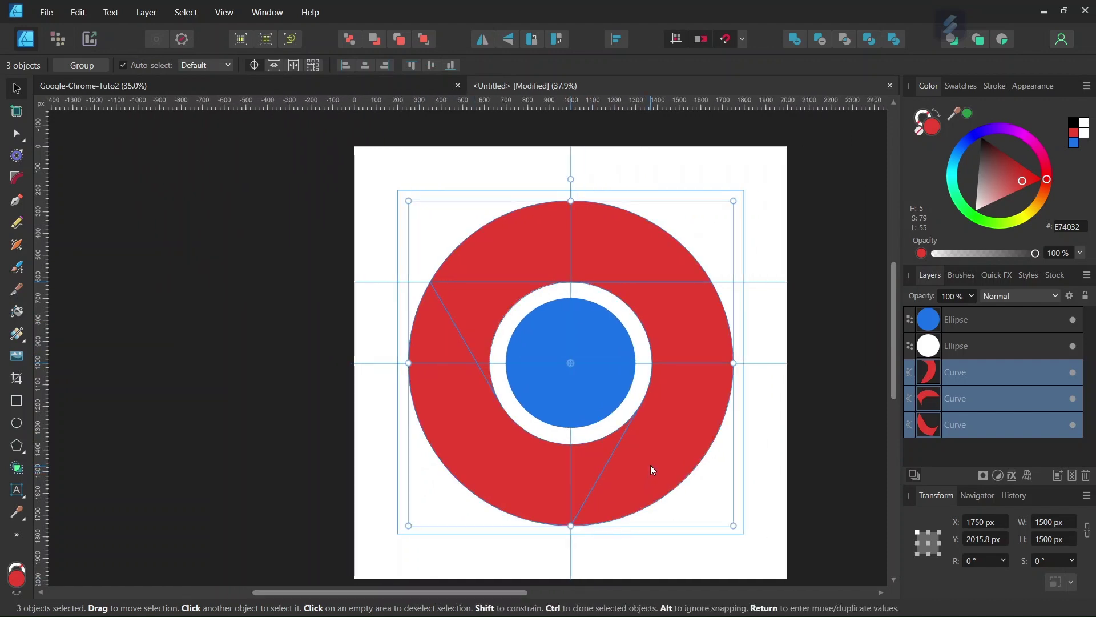
# - Recolour the right ring segment yellow with hex FBBE0A
pyautogui.click(660, 449)
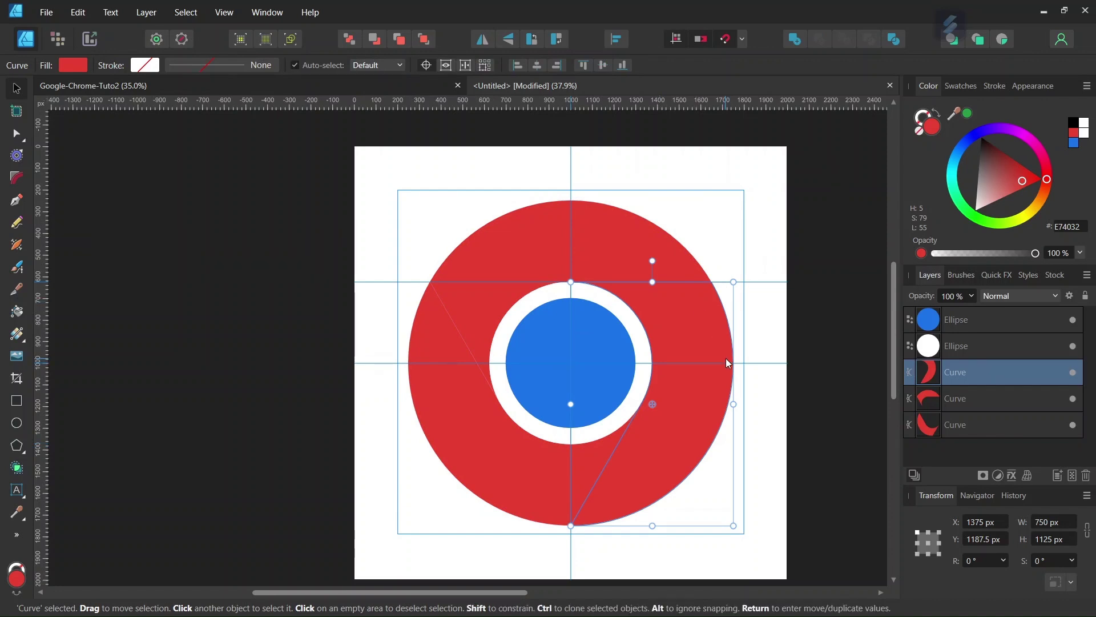
pyautogui.click(1075, 228)
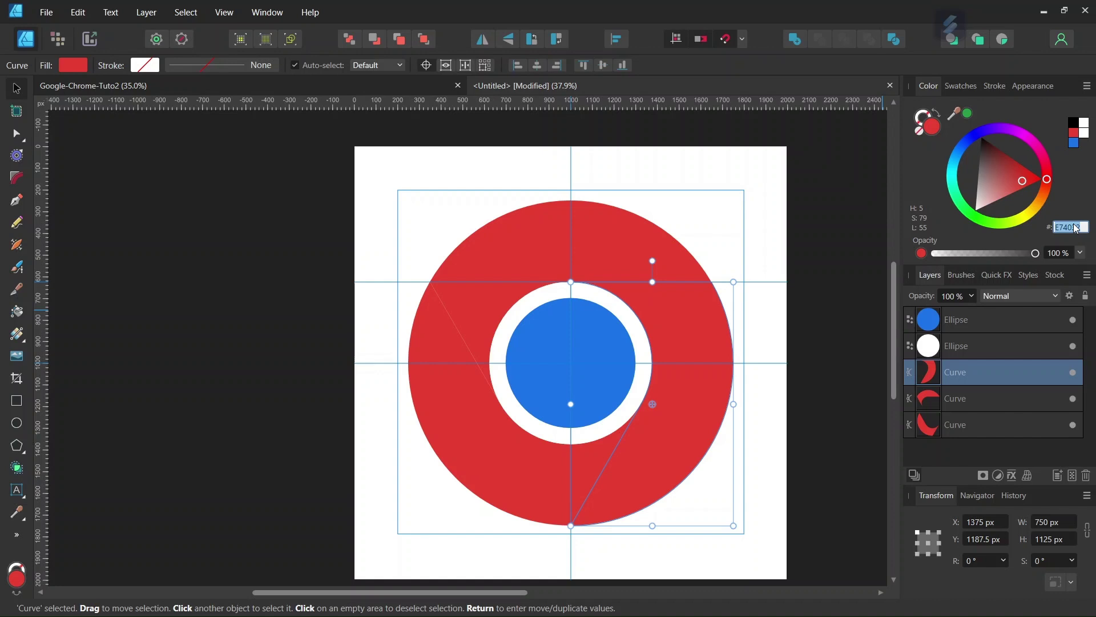
pyautogui.write('FBBE0A')
pyautogui.press('Return')
# - Recolour the lower-left ring segment green with hex 299B48
pyautogui.click(446, 429)
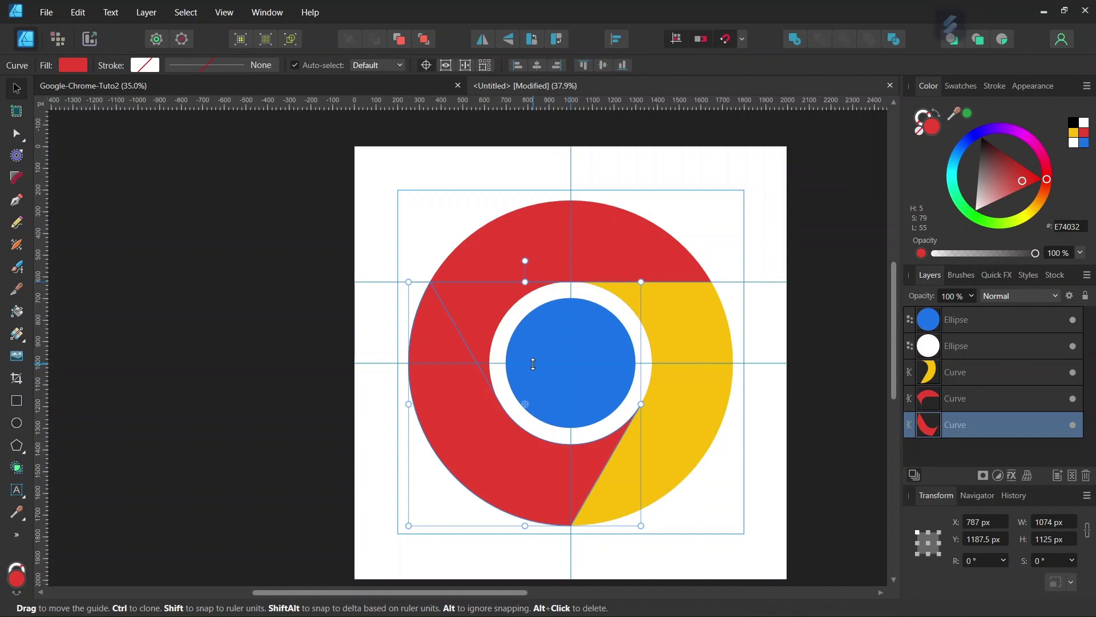
pyautogui.click(1069, 228)
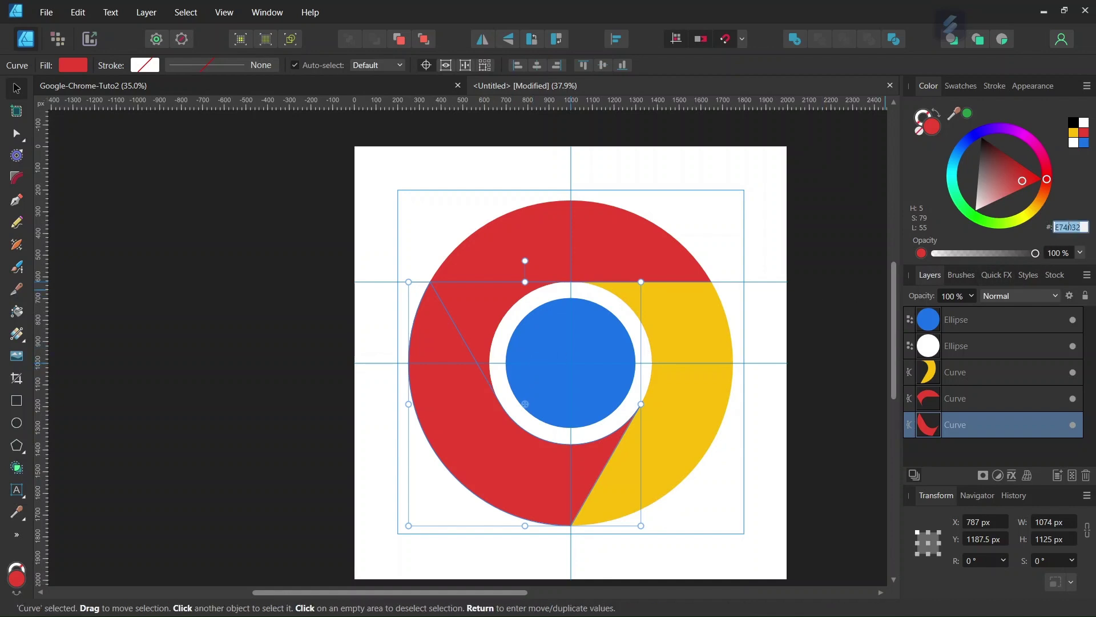
pyautogui.write('299B48')
pyautogui.press('Return')
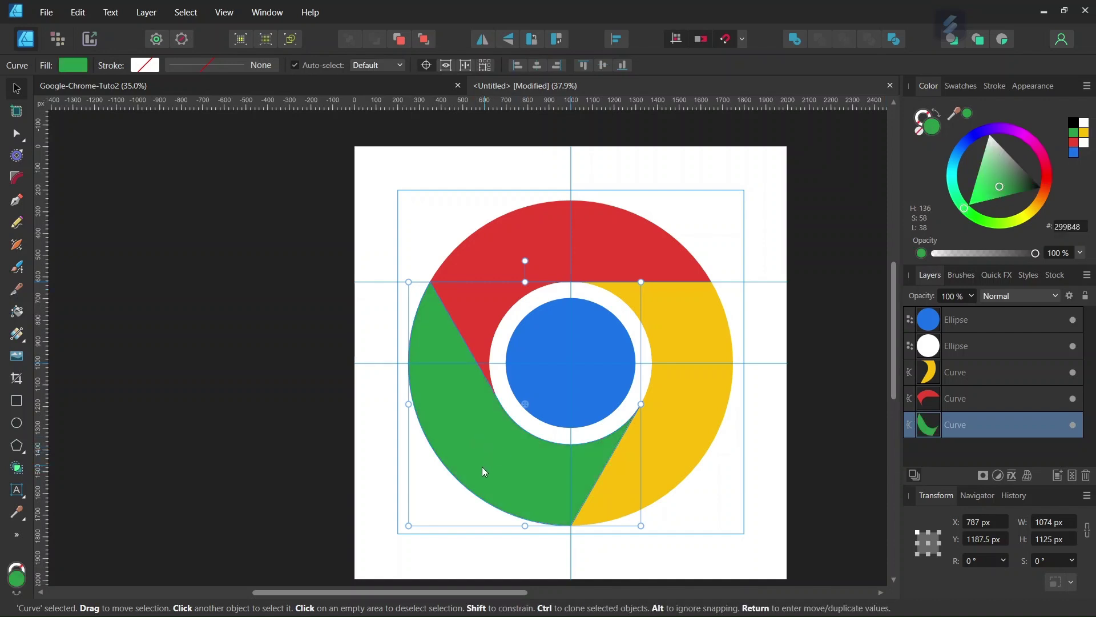
# - Deselect the logo, delete the upper horizontal guide and hide the rulers with Ctrl+R
pyautogui.click(714, 509)
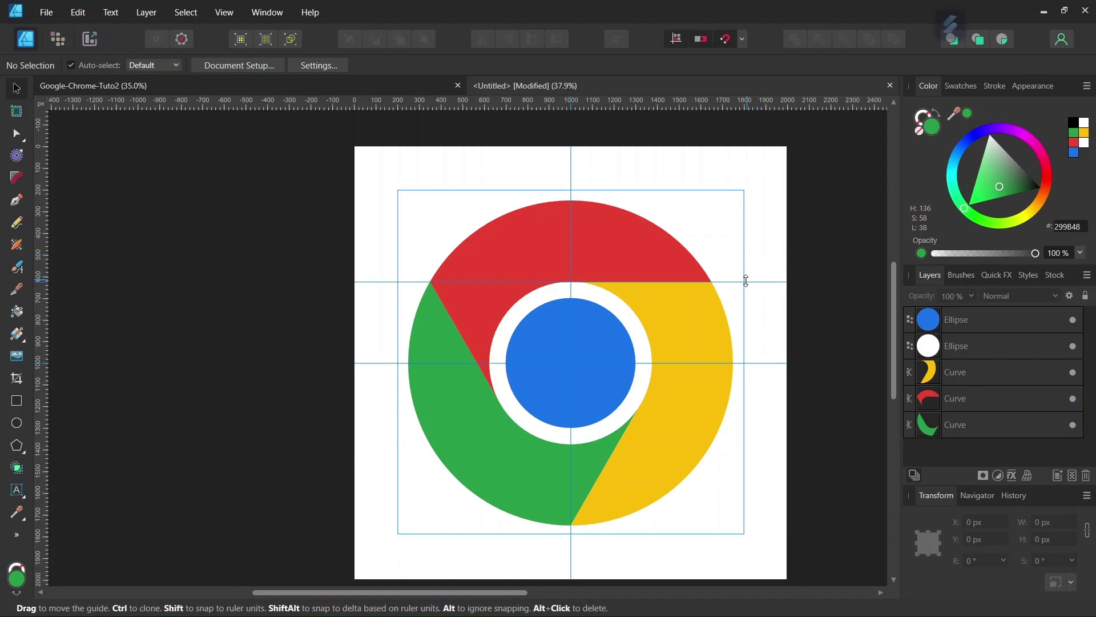
pyautogui.moveTo(745, 282); pyautogui.dragTo(735, 104)
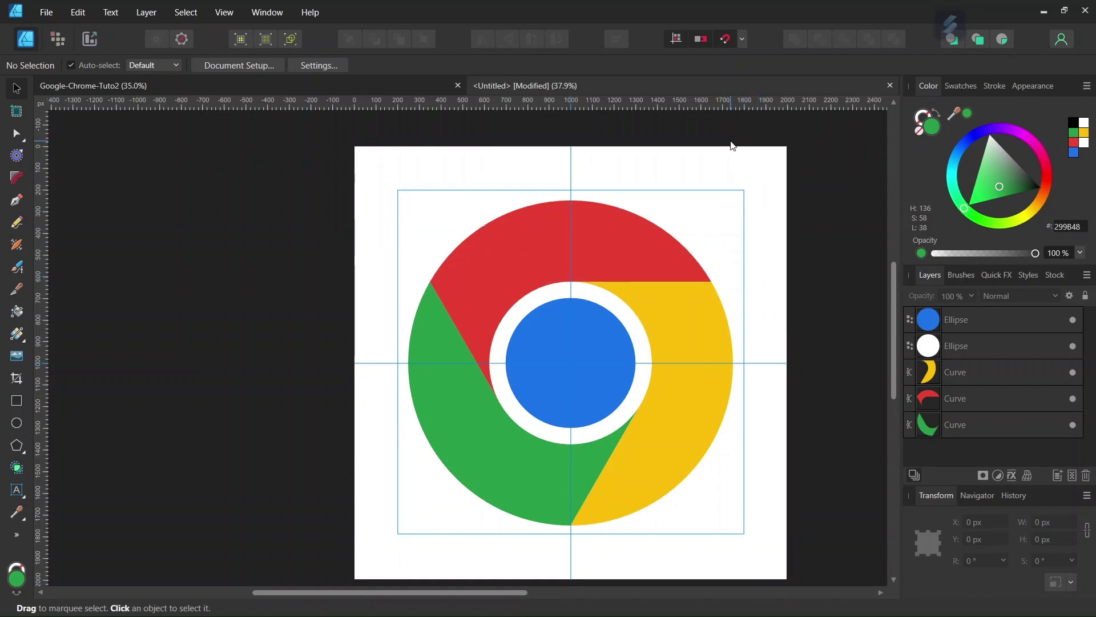
pyautogui.hotkey('ctrl', 'r')
pyautogui.scroll(-1, 799, 296)
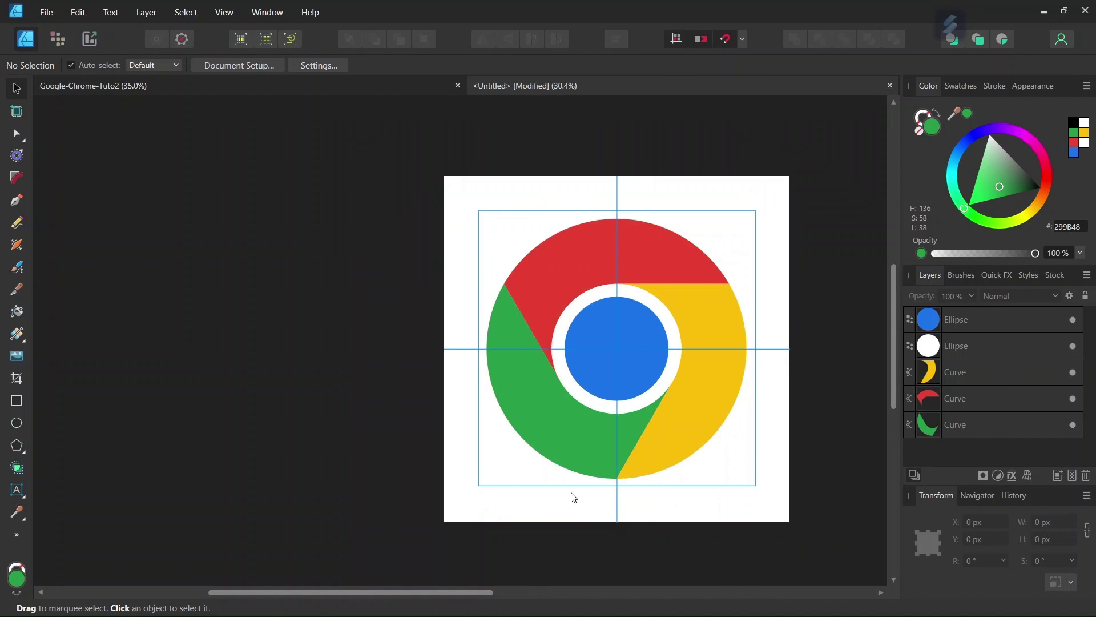
pyautogui.moveTo(511, 593); pyautogui.dragTo(539, 594)
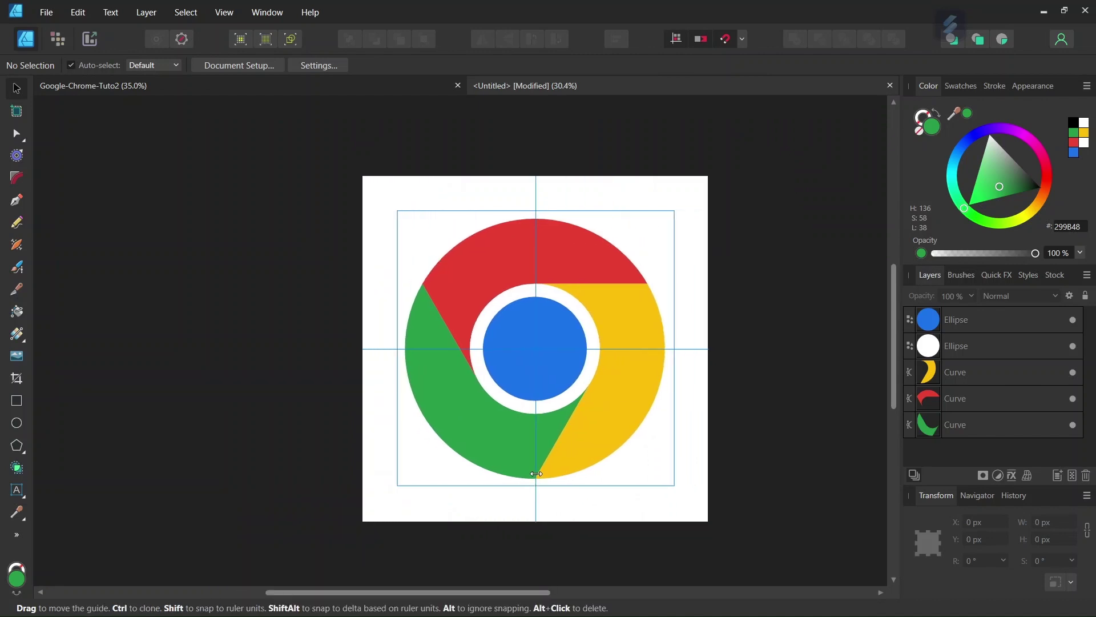